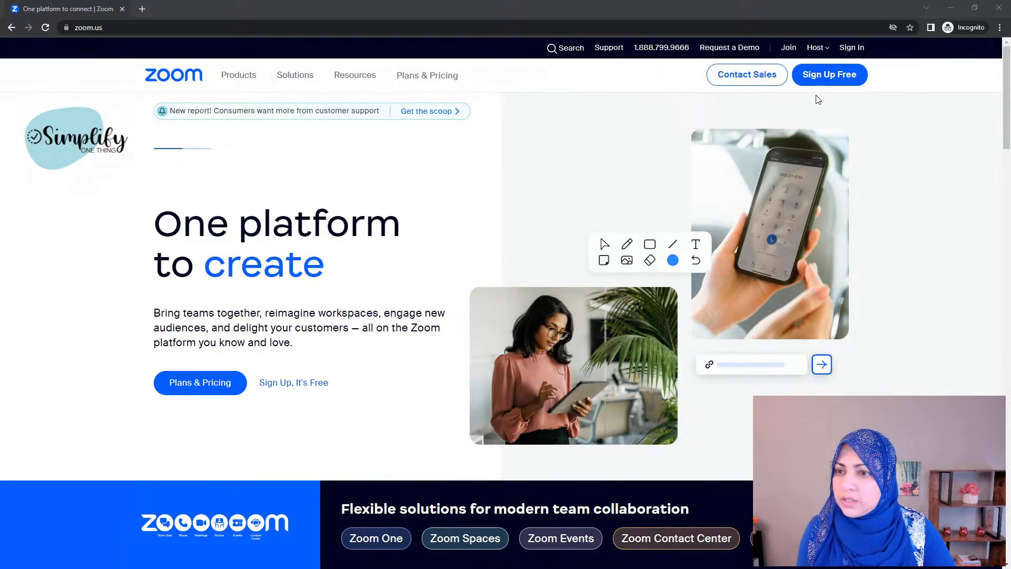
# Step: Go to the free account sign-up page from the zoom.us home page
pyautogui.click(811, 77)
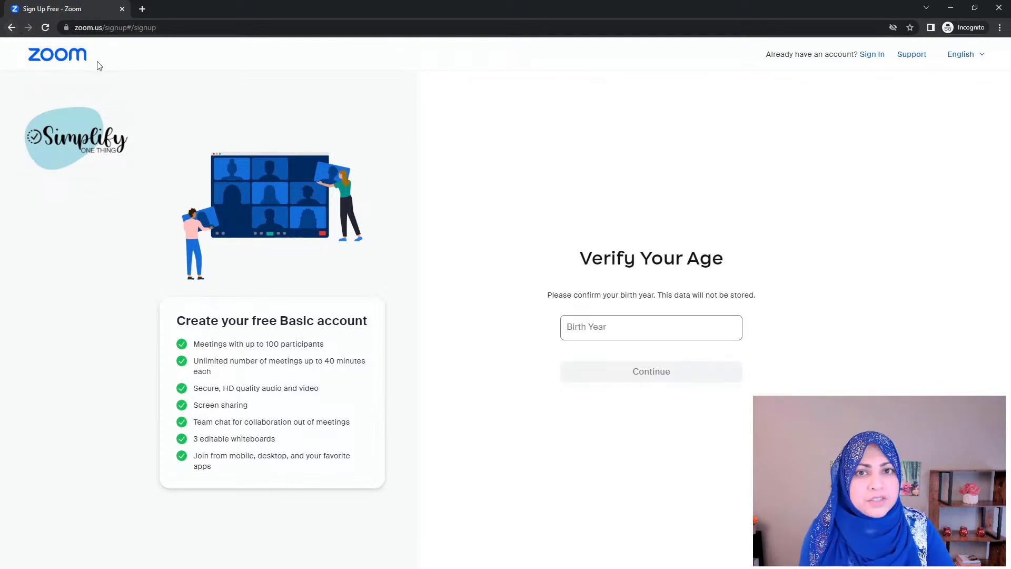
# Step: Leave the Verify Your Age page and return to zoom.us
pyautogui.click(11, 28)
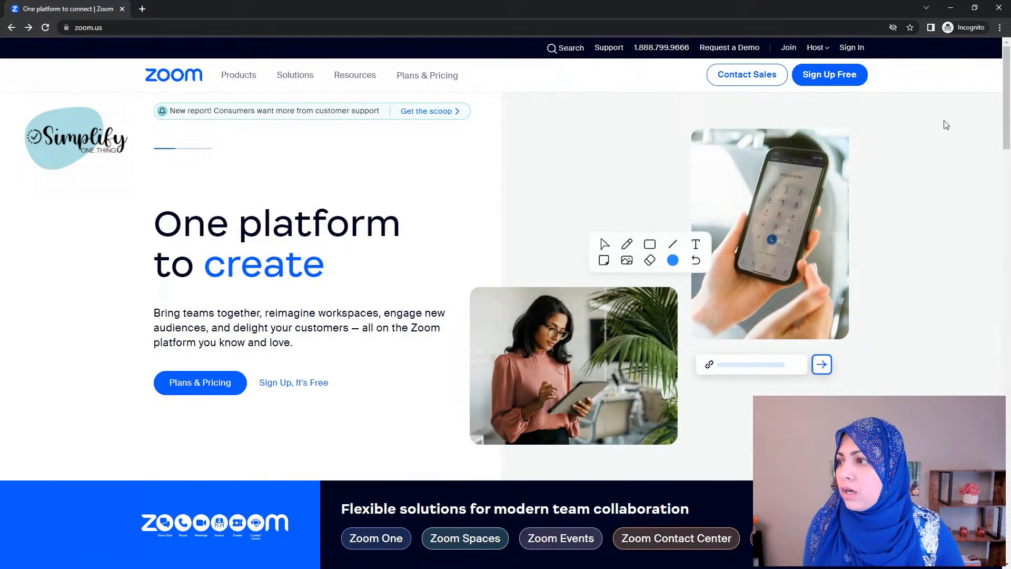
# Step: Browse the Zoom Plans & Pricing page, scrolling through the available plans
pyautogui.click(441, 77)
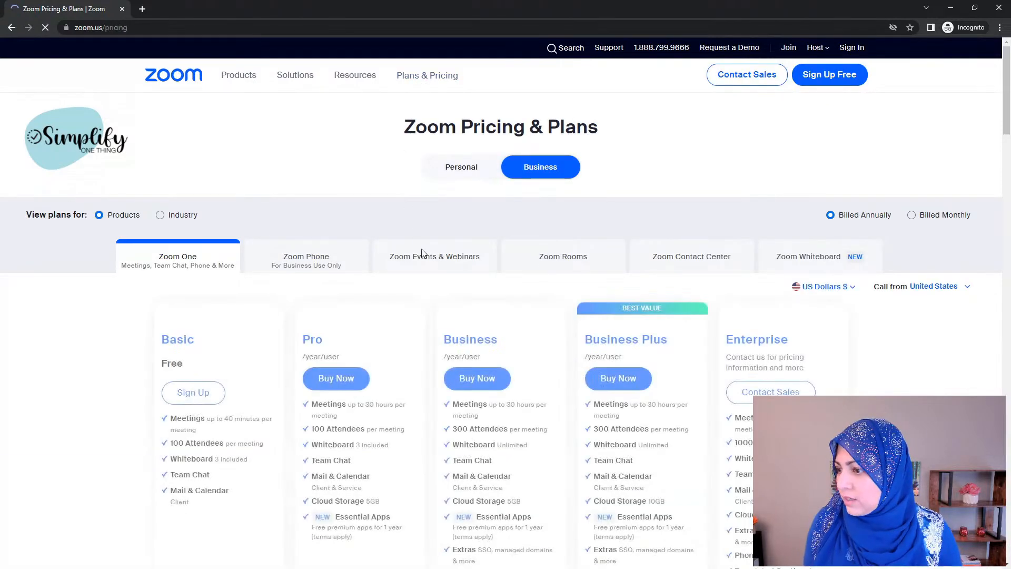
pyautogui.scroll(-2, 422, 370)
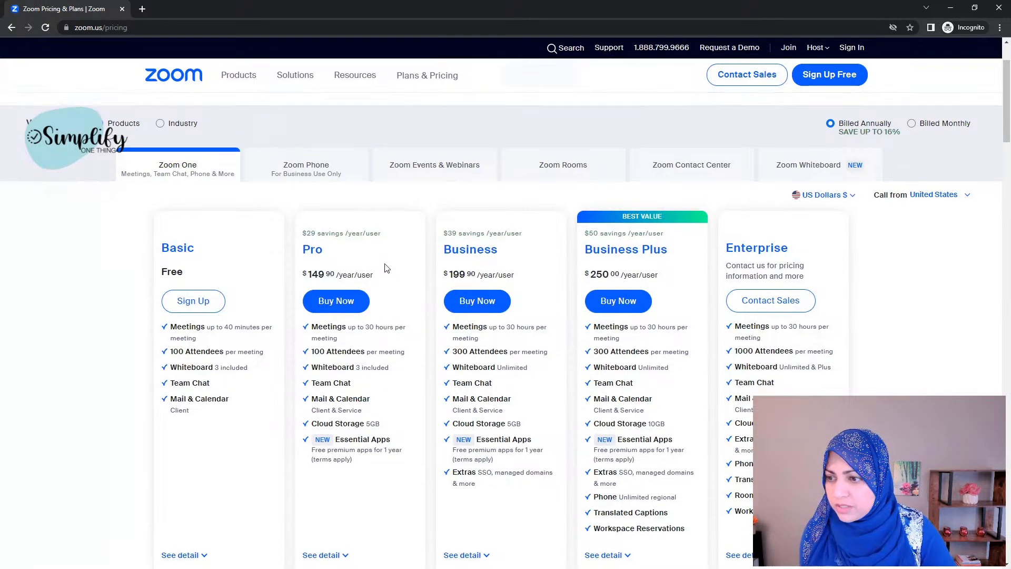
pyautogui.scroll(2, 387, 263)
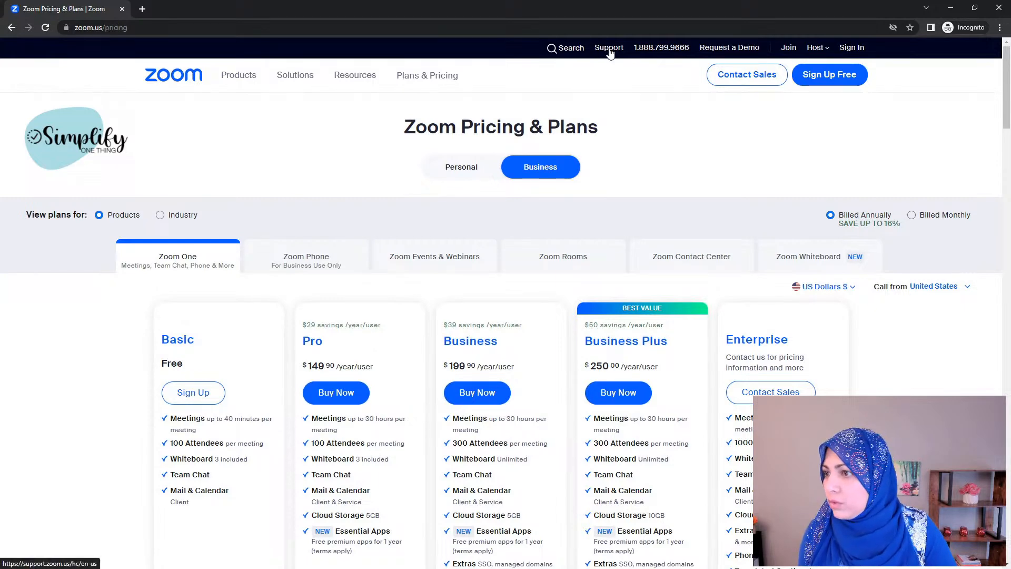
# Step: Look over the Resources and Solutions menus, then open Zoom Support in a new tab
pyautogui.moveTo(356, 80)
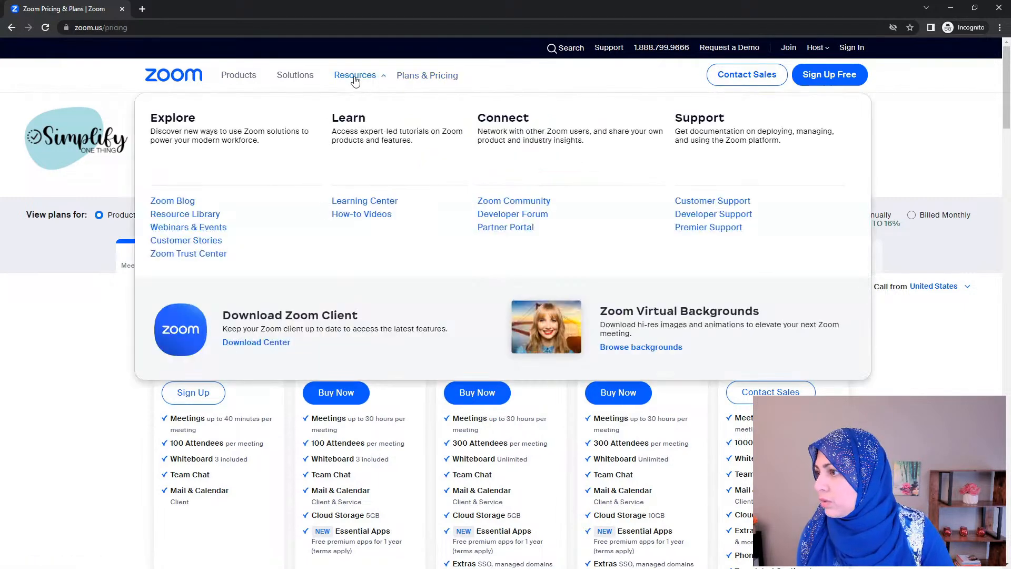
pyautogui.moveTo(302, 81)
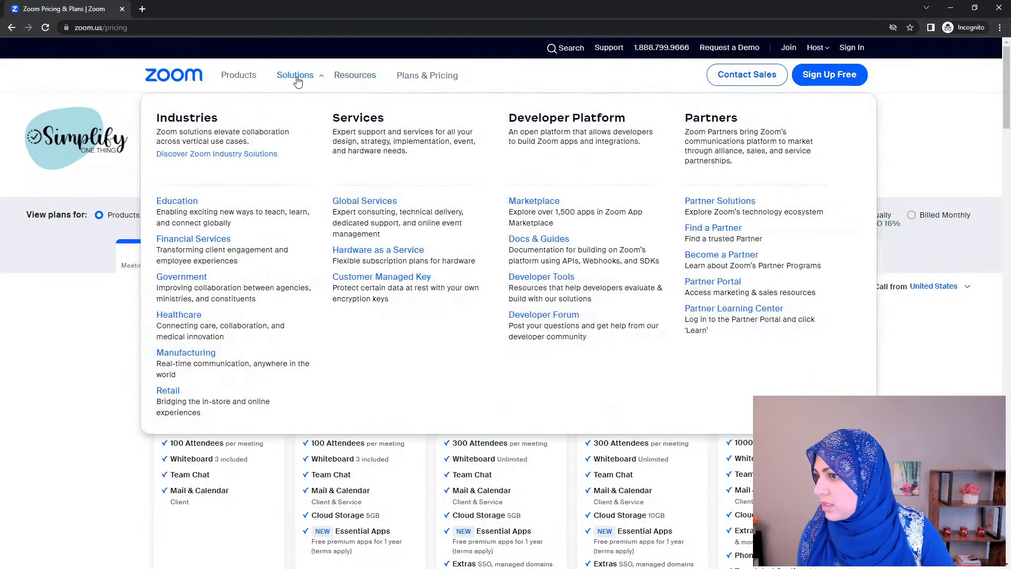
pyautogui.moveTo(252, 78)
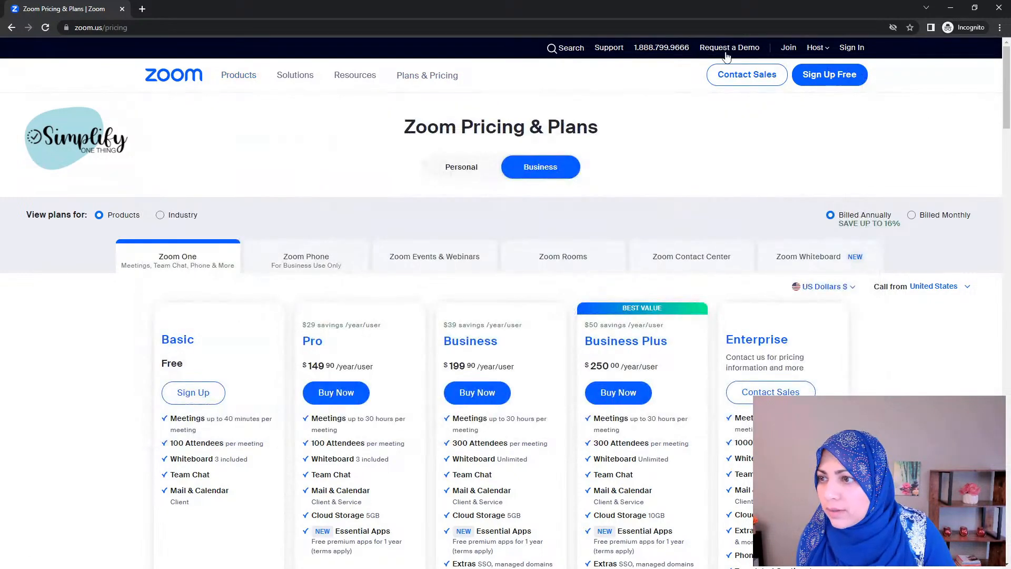
pyautogui.click(609, 48)
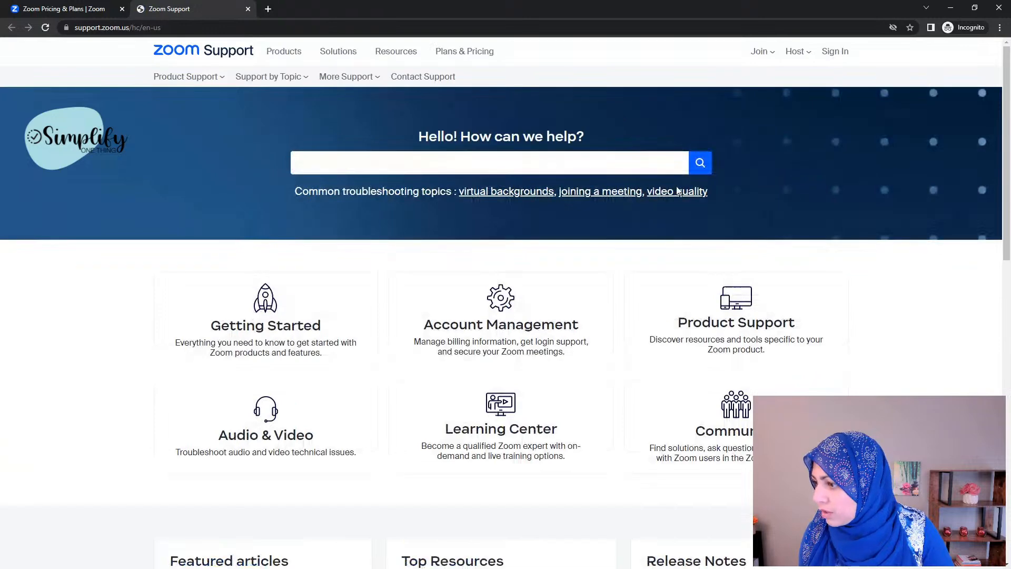
# Step: Scroll the Zoom Support page and go to the Download Center for Zoom apps
pyautogui.scroll(-6, 903, 361)
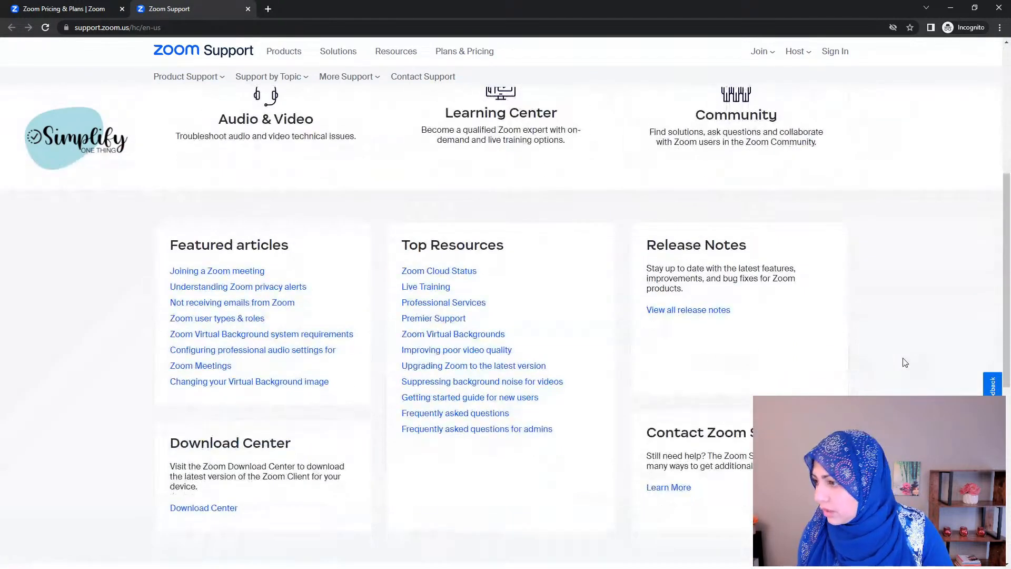
pyautogui.scroll(-2, 905, 362)
pyautogui.scroll(-1, 905, 361)
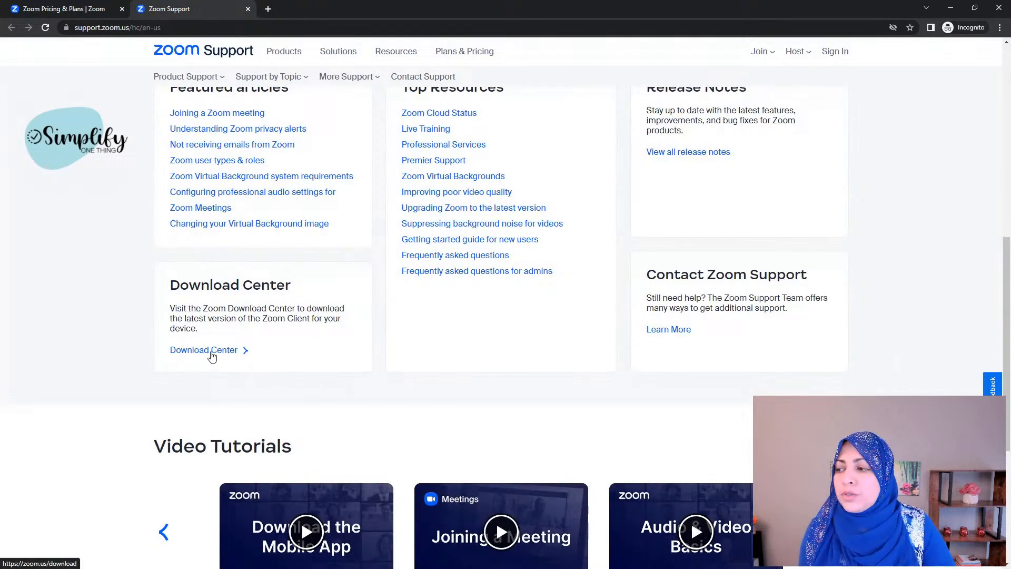
pyautogui.click(58, 9)
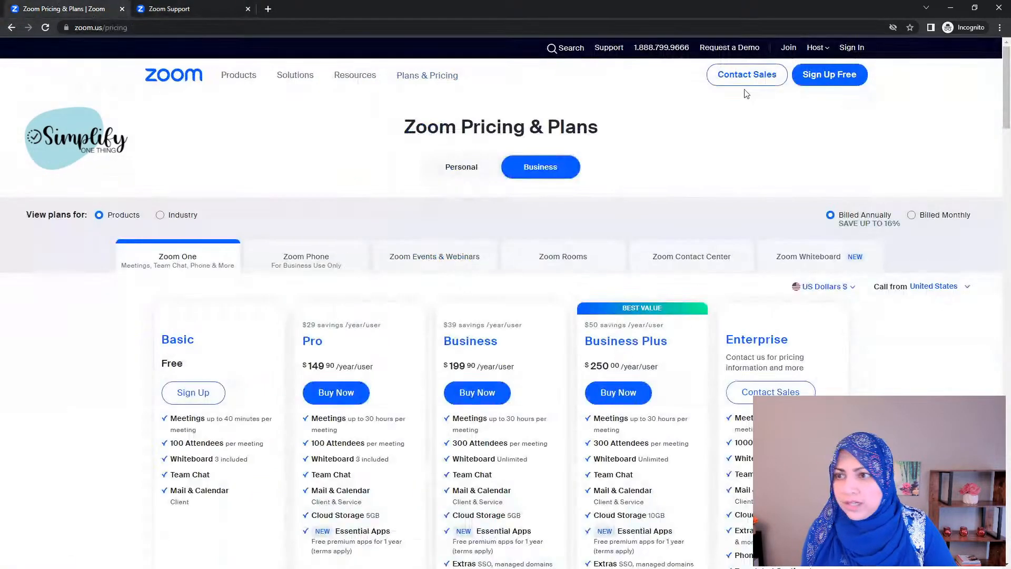
pyautogui.click(168, 9)
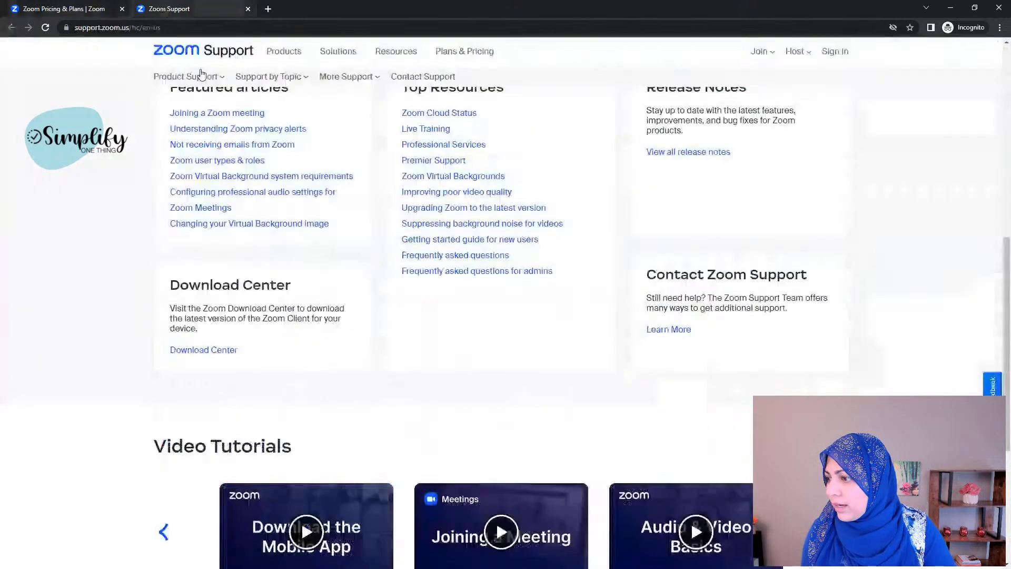
pyautogui.click(211, 352)
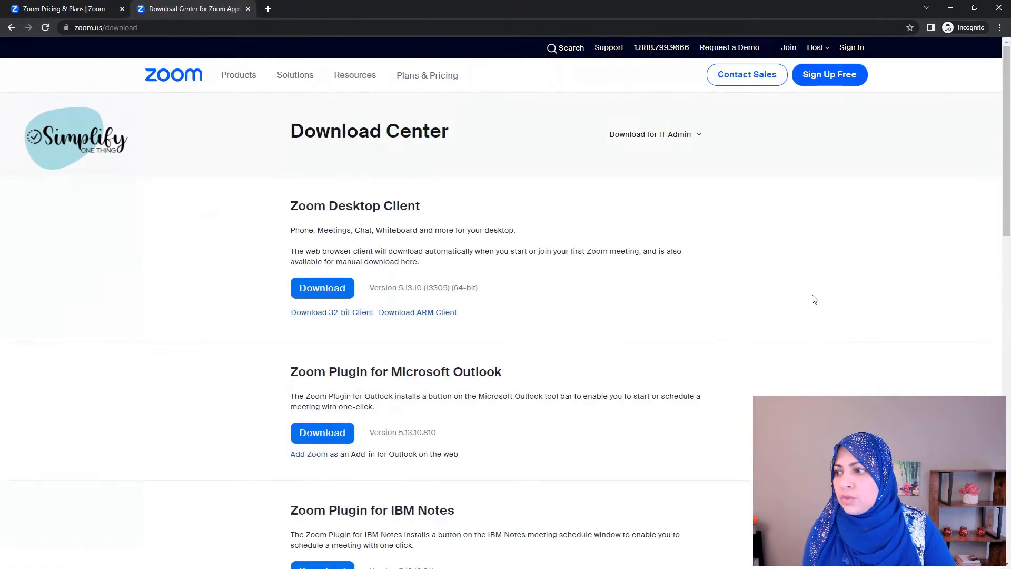
pyautogui.scroll(-2, 813, 298)
pyautogui.scroll(2, 813, 298)
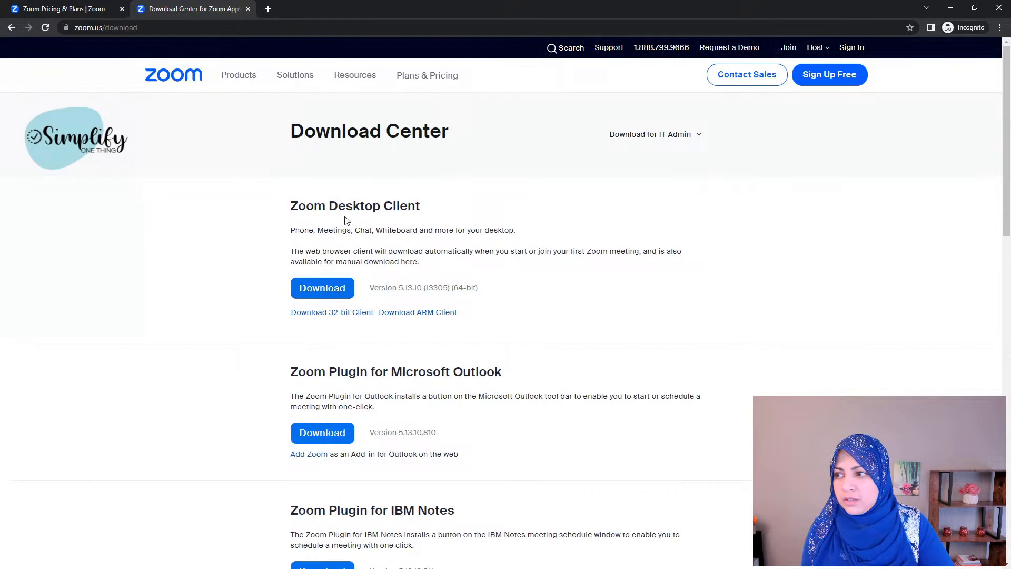
pyautogui.scroll(-5, 677, 325)
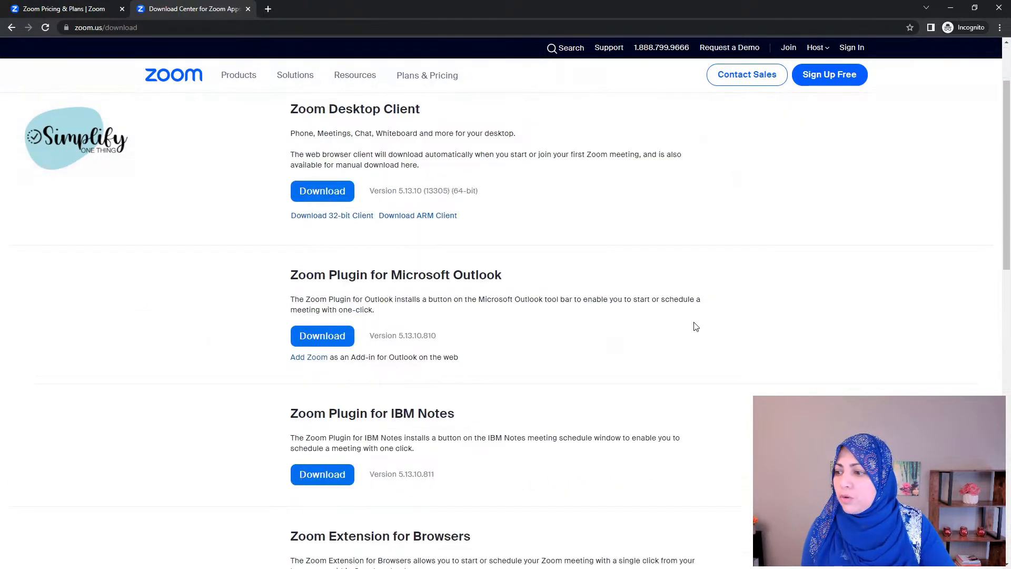
pyautogui.scroll(-6, 696, 326)
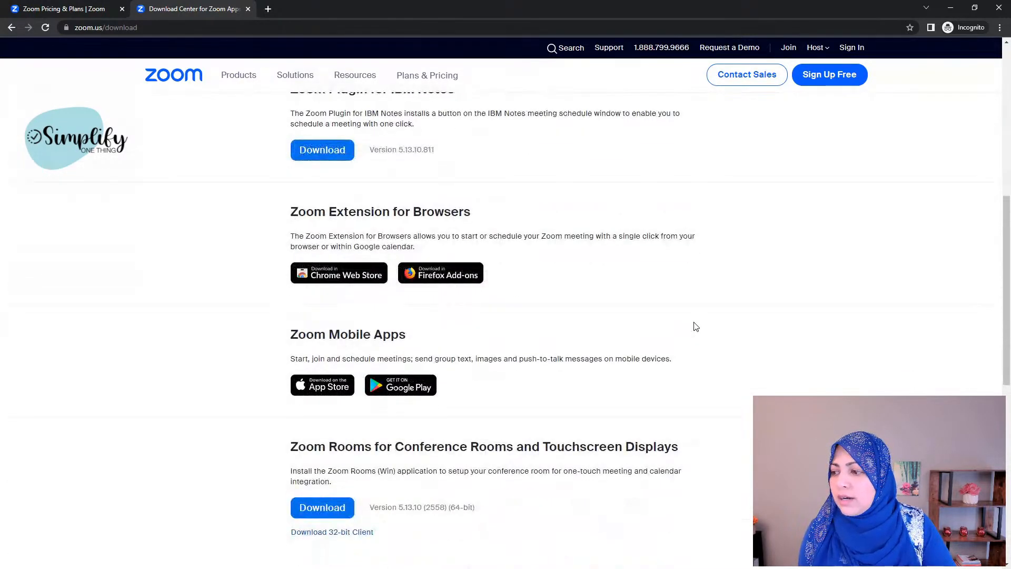
pyautogui.scroll(-3, 697, 327)
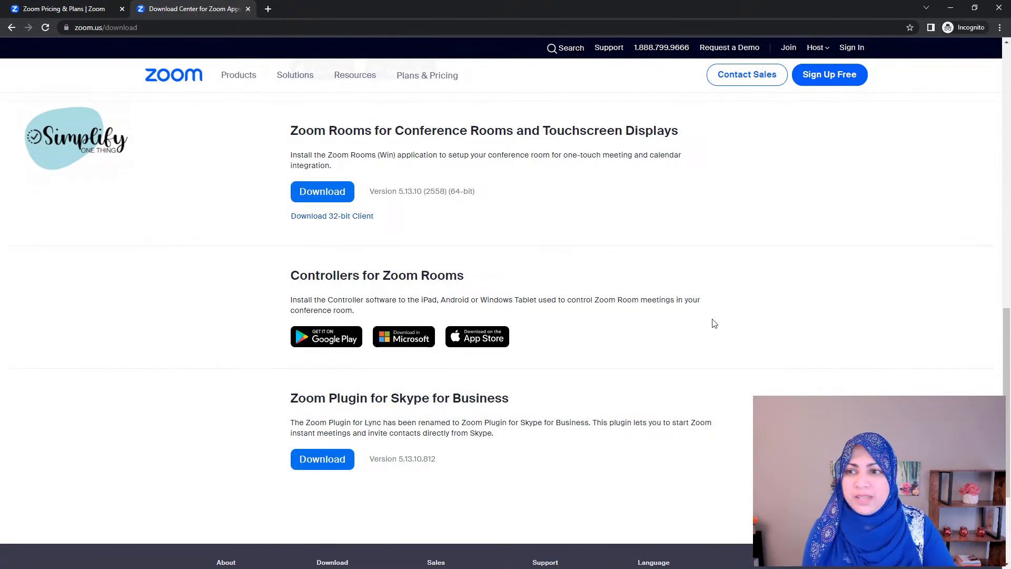
pyautogui.scroll(1, 727, 322)
pyautogui.scroll(4, 727, 322)
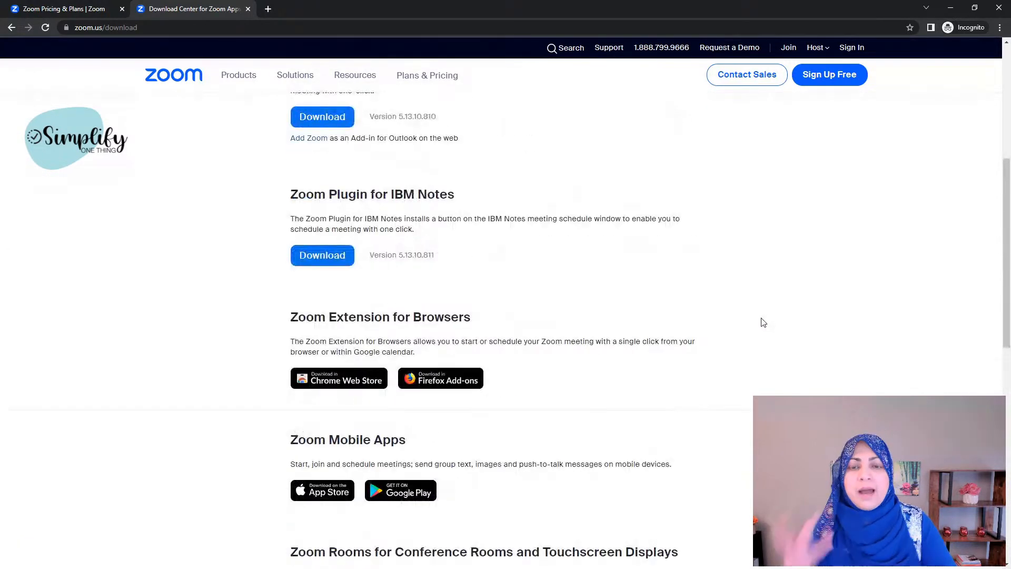
pyautogui.scroll(3, 763, 323)
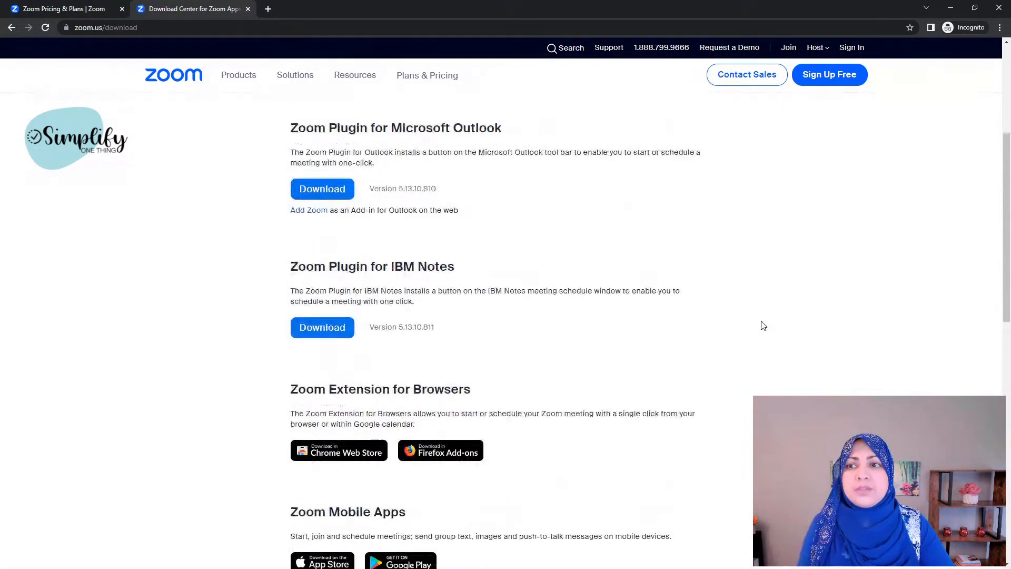
pyautogui.scroll(3, 764, 326)
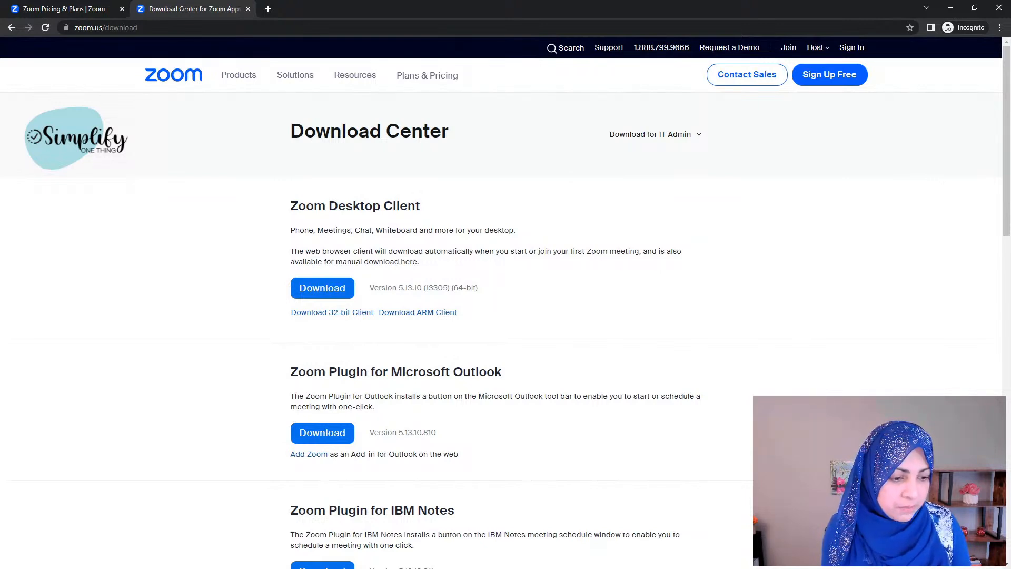
# Step: Minimize Chrome, bring the Zoom app into view, and sign out of the account
pyautogui.click(950, 9)
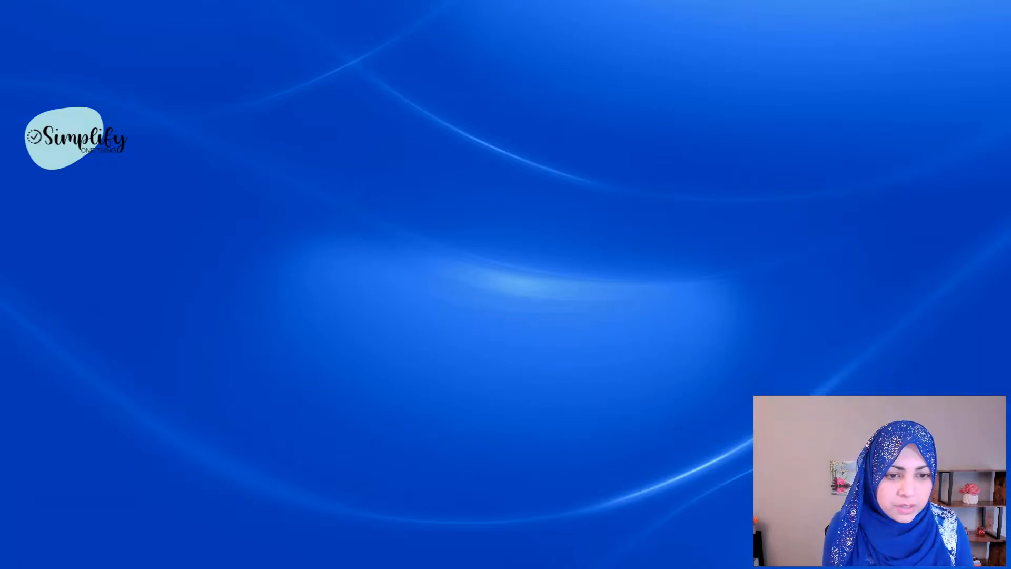
pyautogui.moveTo(1010, 195); pyautogui.dragTo(588, 48)
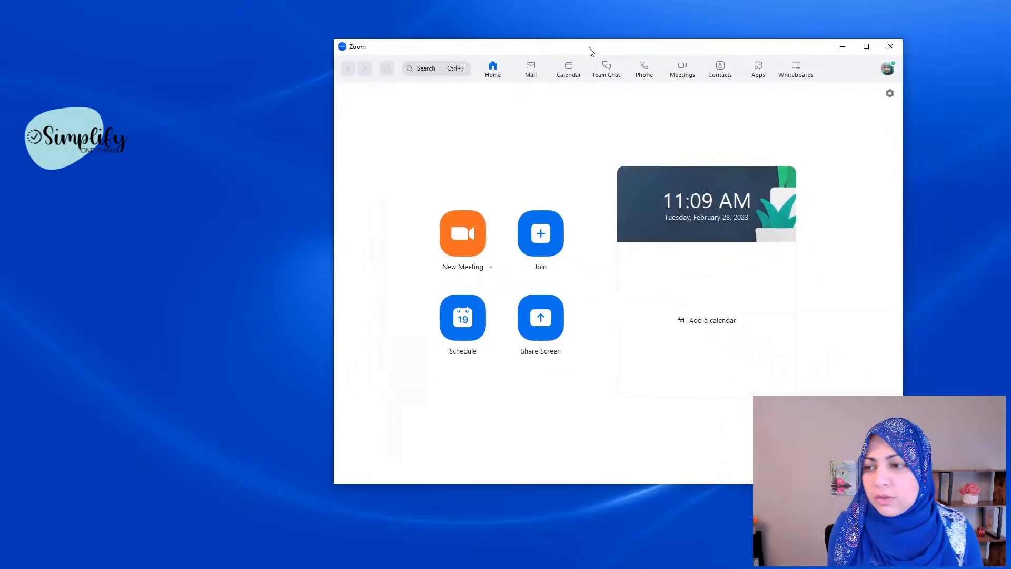
pyautogui.click(888, 69)
pyautogui.click(831, 352)
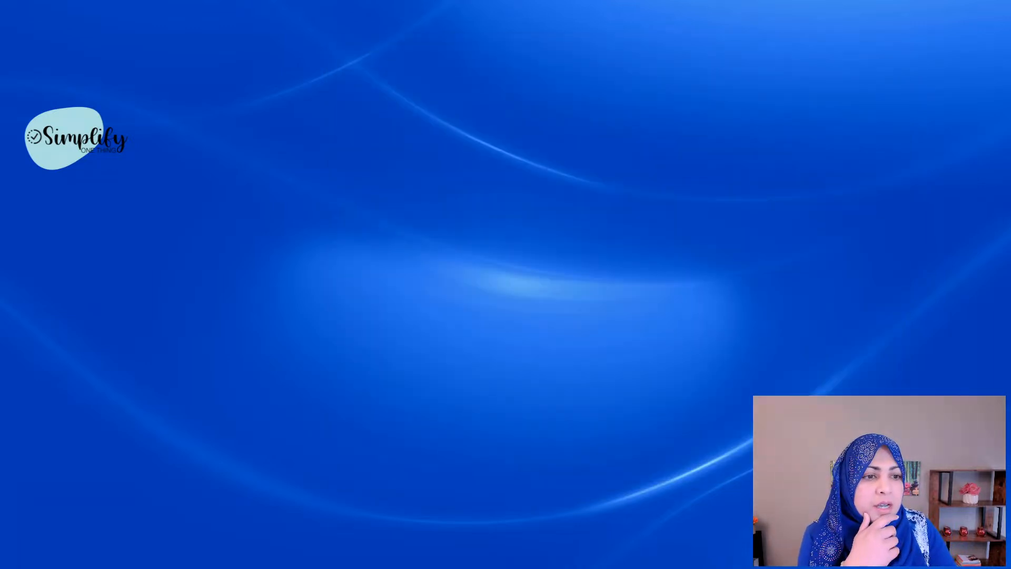
pyautogui.moveTo(585, 128); pyautogui.dragTo(550, 116)
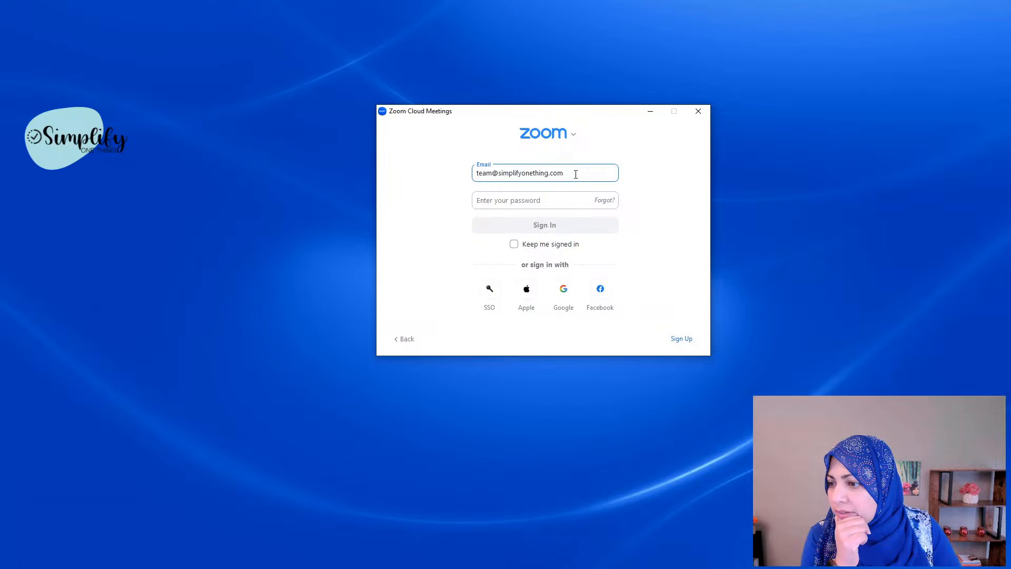
# Step: Continue to password entry and sign back in to the Zoom desktop app
pyautogui.click(532, 199)
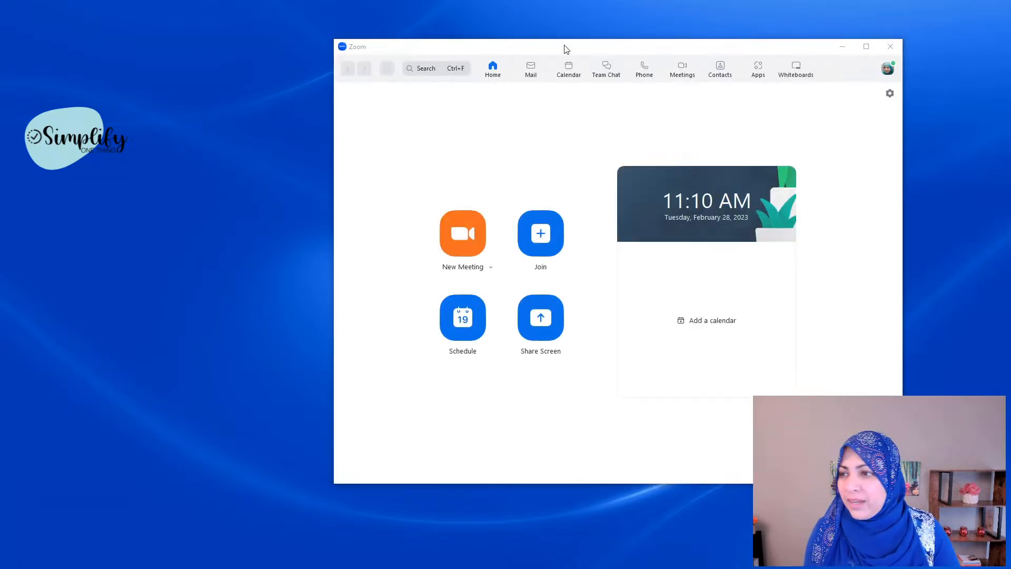
# Step: Show the profile menu to confirm the account is marked LICENSED
pyautogui.click(888, 71)
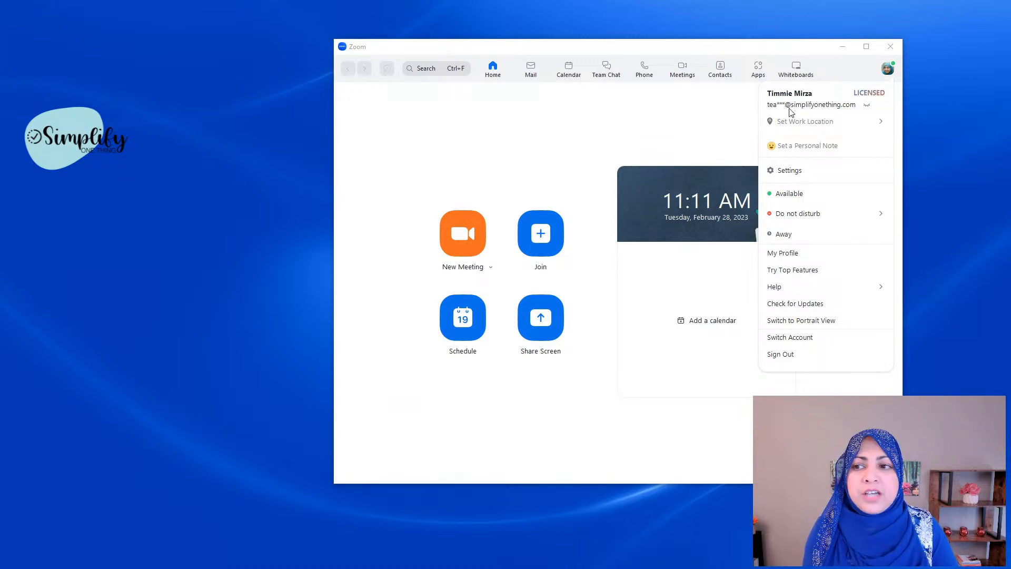
# Step: Browse the profile menu items, then dismiss the menu to reveal the Home screen
pyautogui.click(887, 72)
pyautogui.click(887, 73)
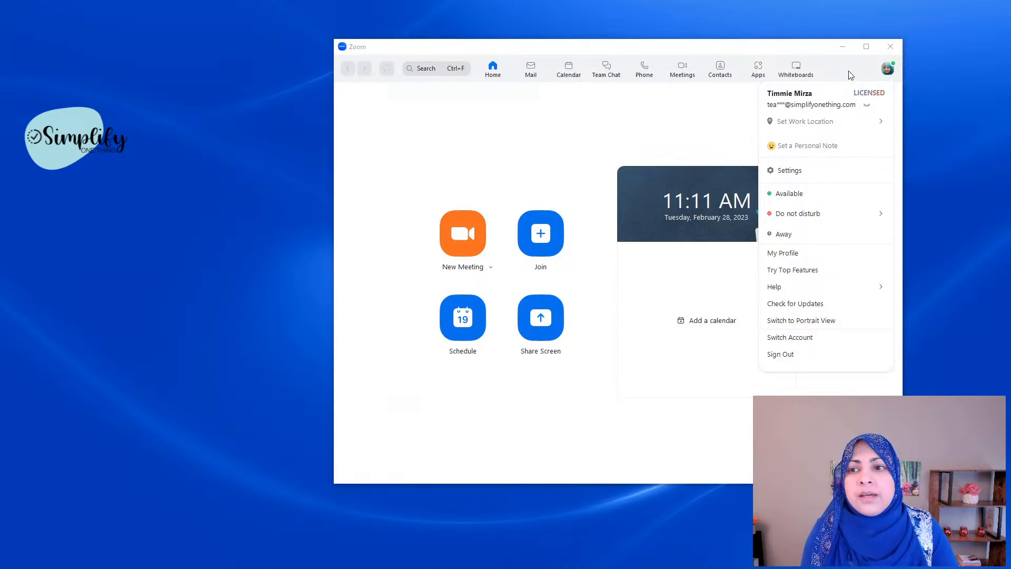
pyautogui.moveTo(879, 126)
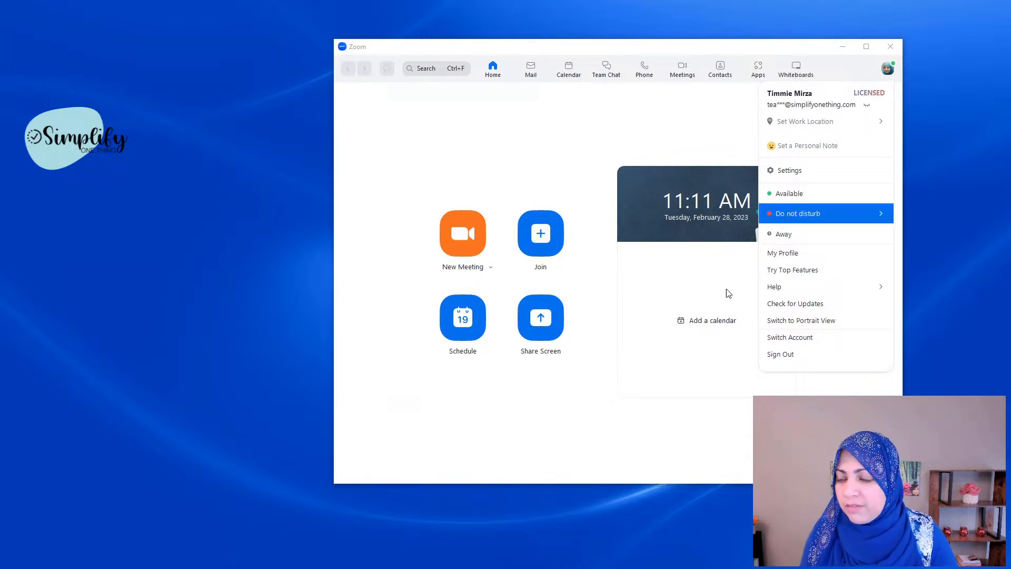
pyautogui.click(668, 424)
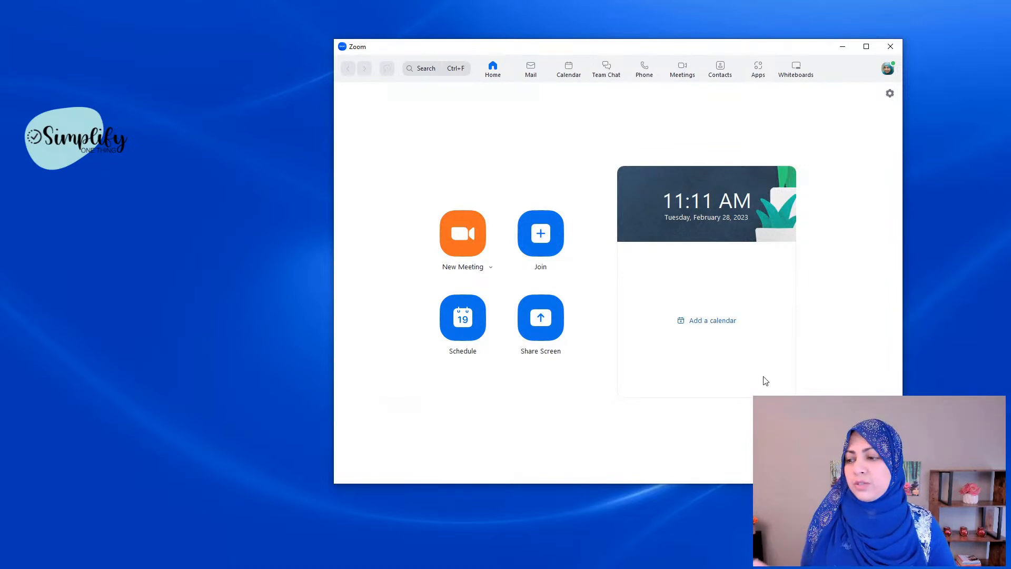
# Step: Open Schedule Meeting and review its defaults: Feb 28, 2023, 12:00 PM, 1 hour
pyautogui.click(463, 331)
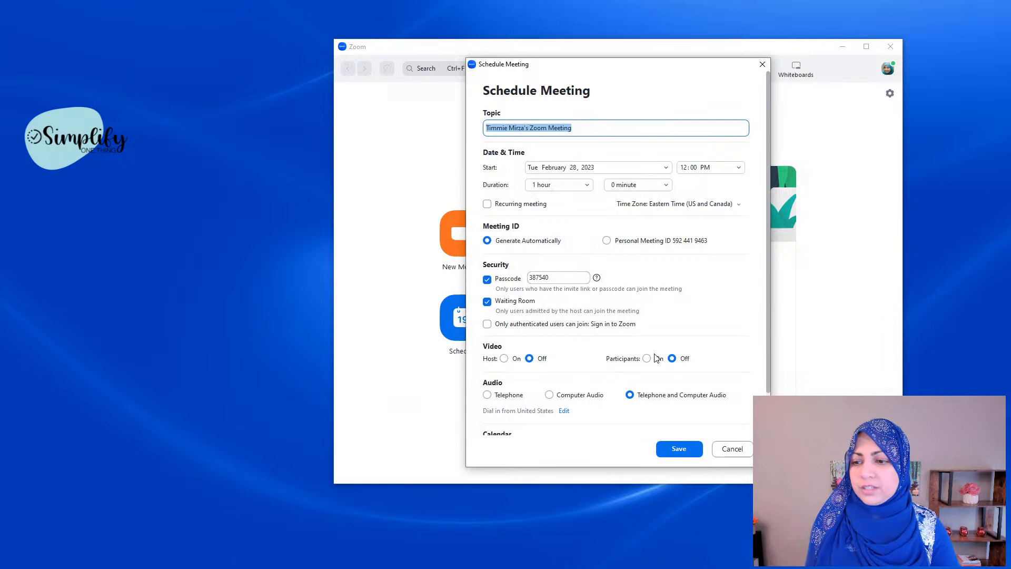
pyautogui.scroll(-1, 683, 364)
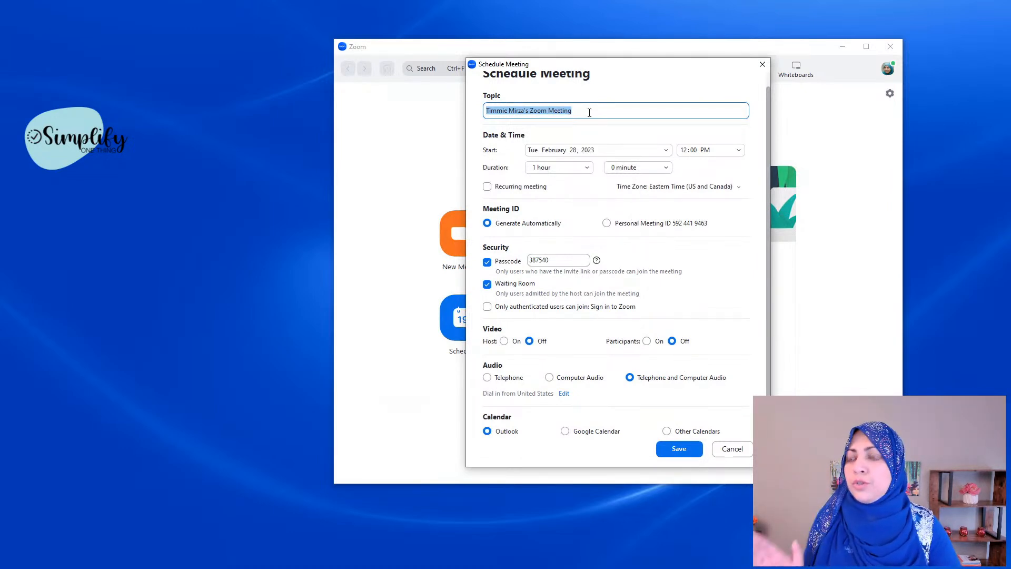
pyautogui.scroll(1, 677, 98)
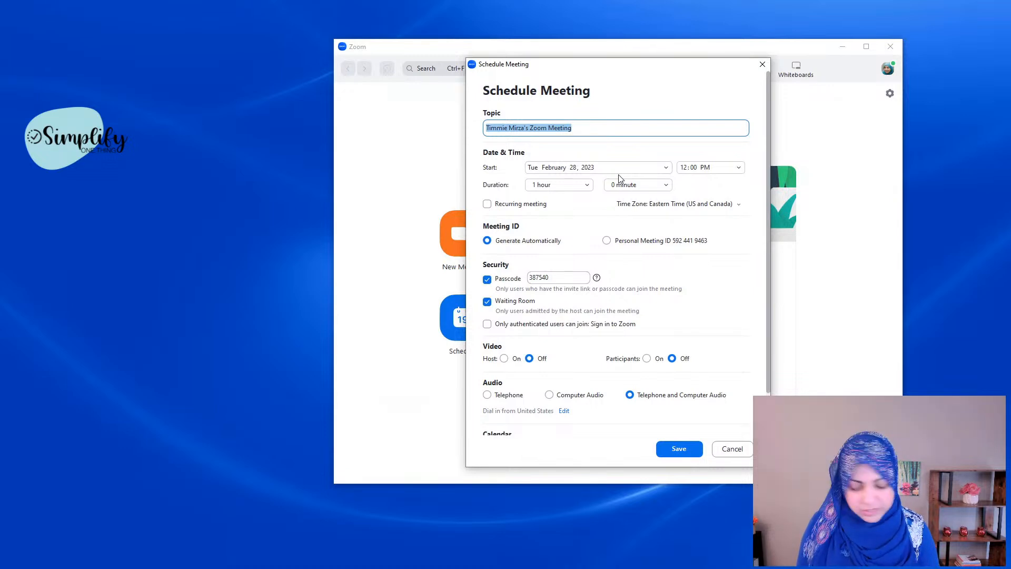
# Step: Enter a Zoom Training topic naming both participants and check the start-time options
pyautogui.write('S')
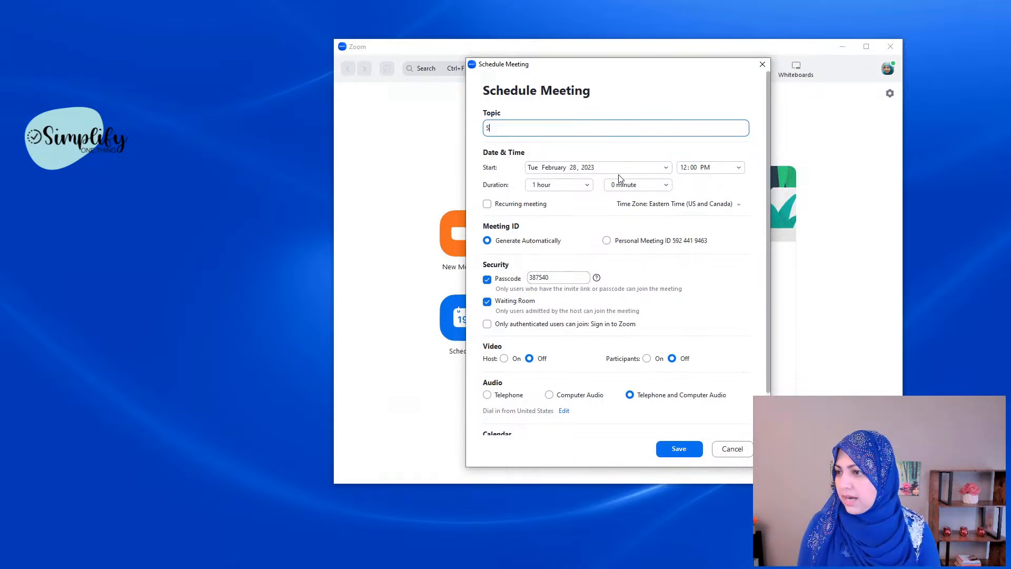
pyautogui.write('ara/Timmie Zoom Training')
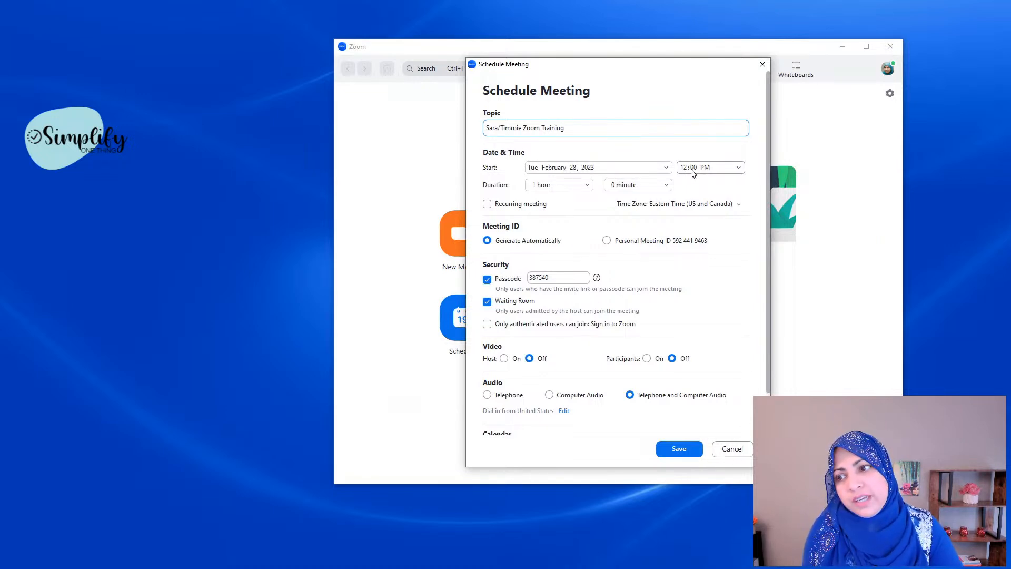
pyautogui.click(738, 169)
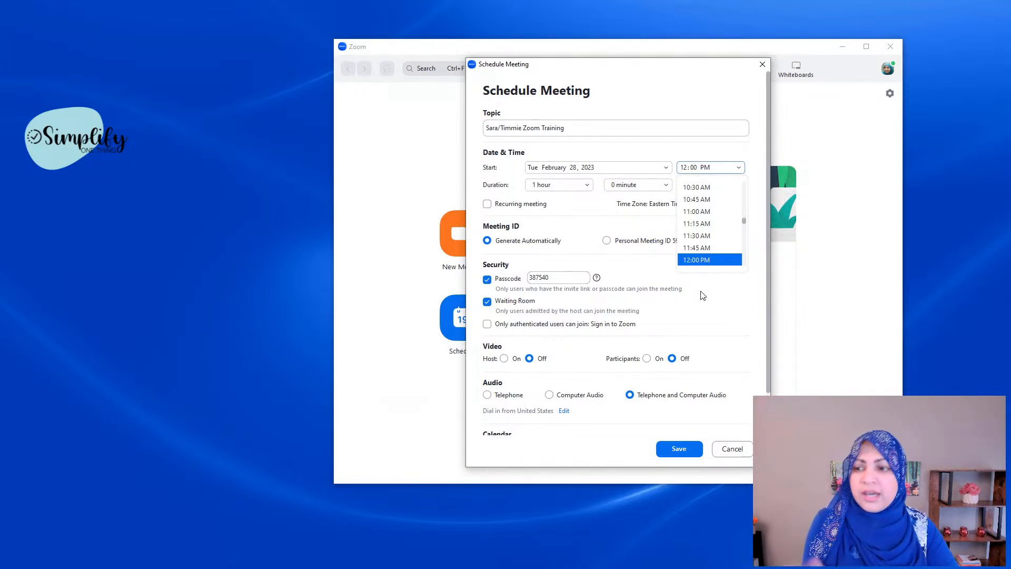
# Step: Keep the 12:00 PM start and set the duration to 0 hours 45 minutes
pyautogui.click(691, 151)
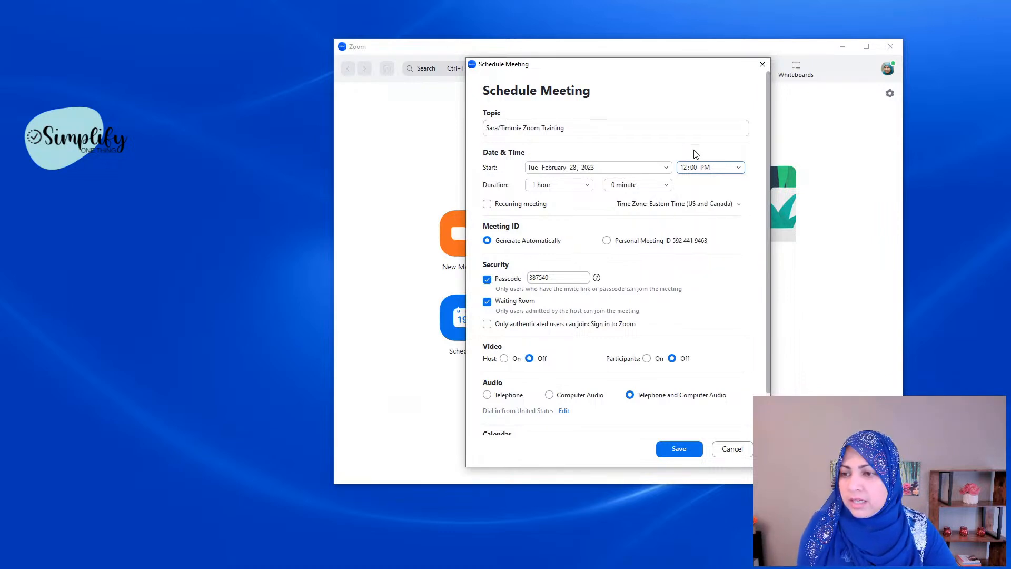
pyautogui.click(739, 168)
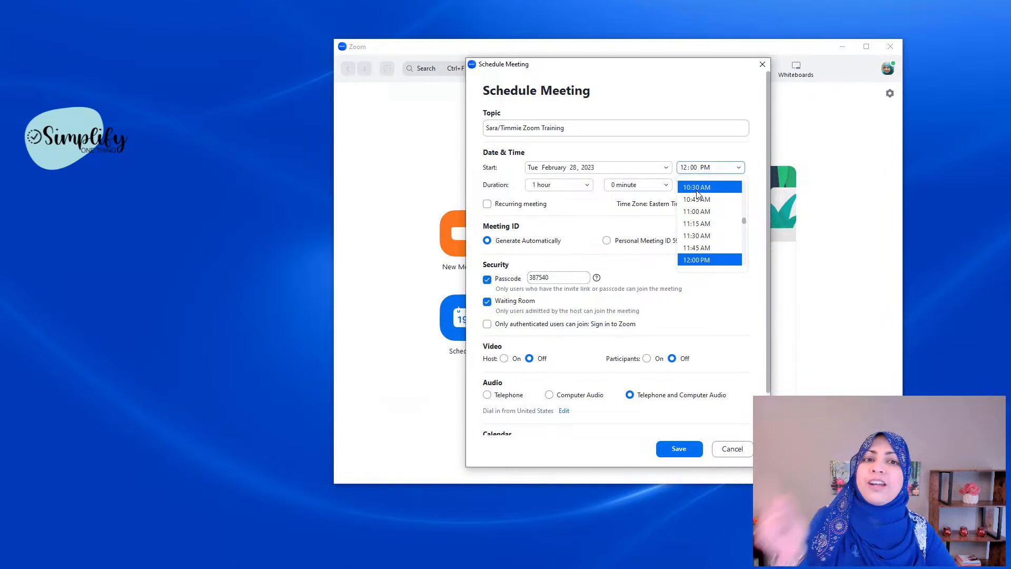
pyautogui.click(573, 200)
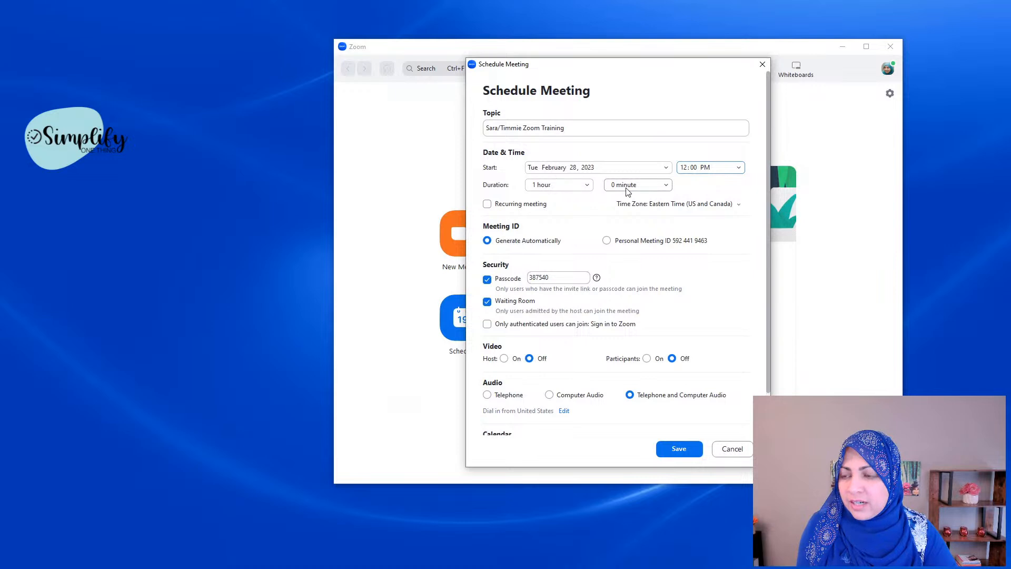
pyautogui.click(563, 191)
pyautogui.scroll(1, 563, 193)
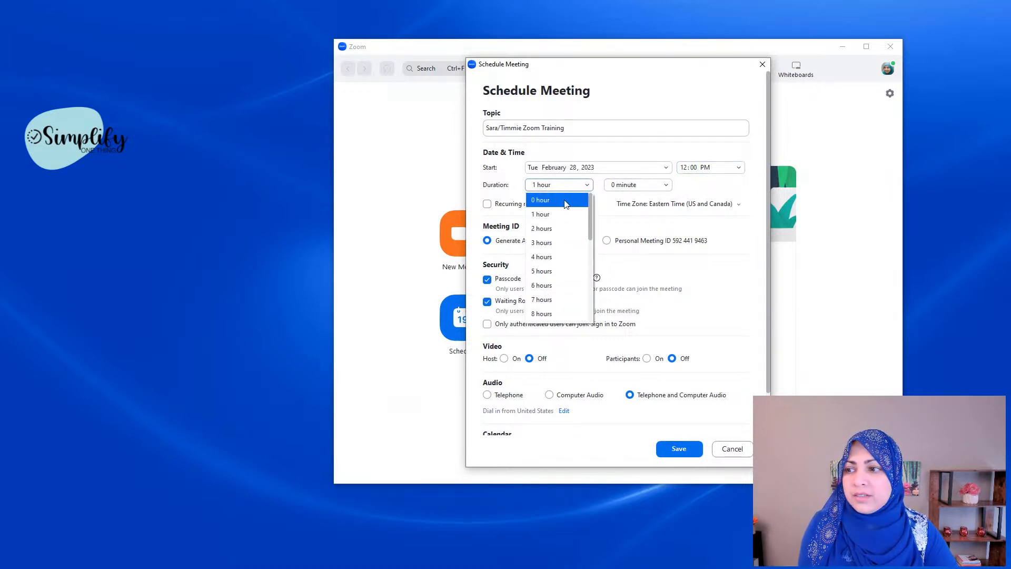
pyautogui.click(564, 199)
pyautogui.click(662, 187)
pyautogui.click(643, 240)
pyautogui.click(660, 188)
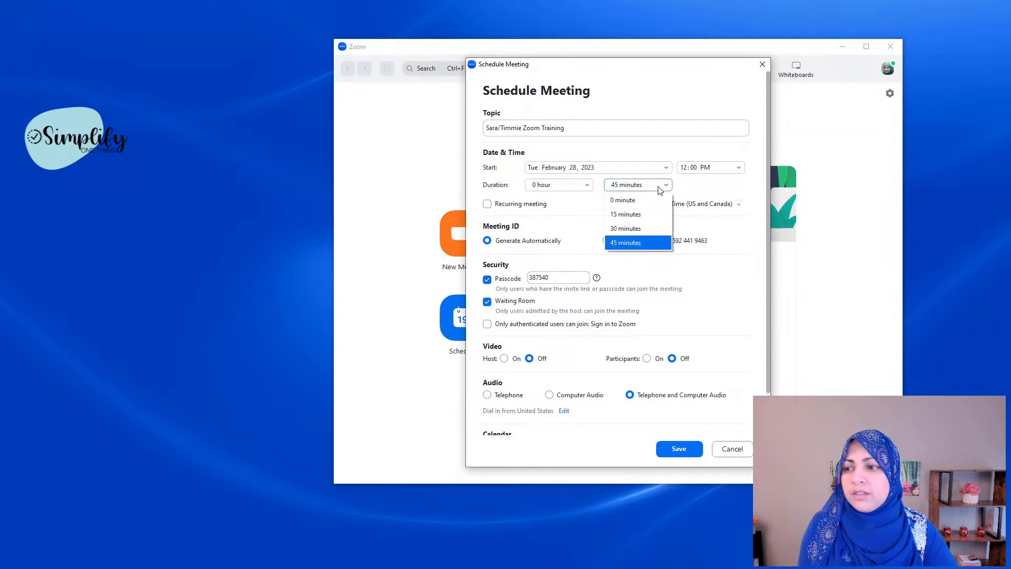
pyautogui.click(567, 201)
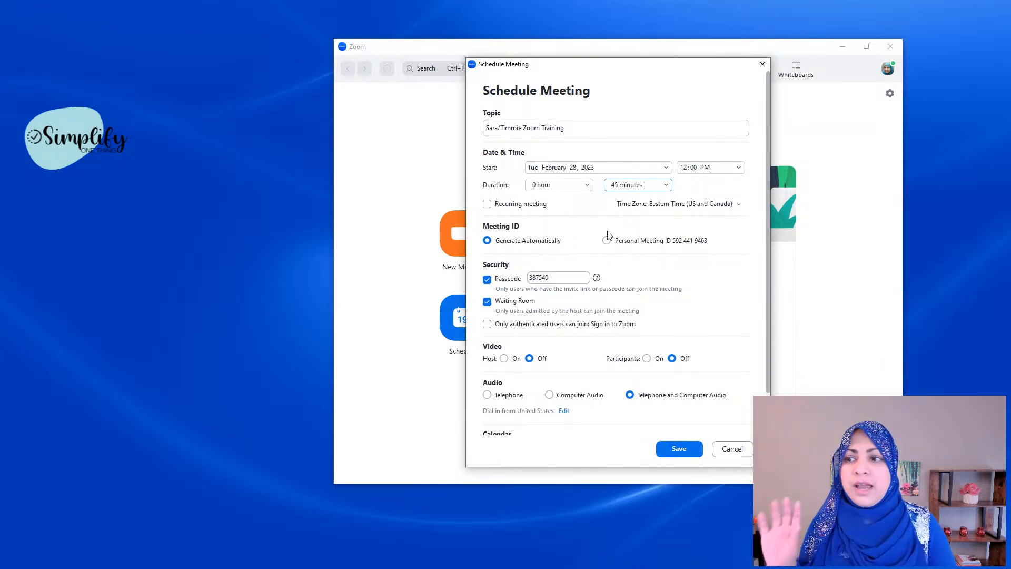
# Step: Look over the Schedule Meeting form and tick Recurring meeting
pyautogui.scroll(-1, 610, 380)
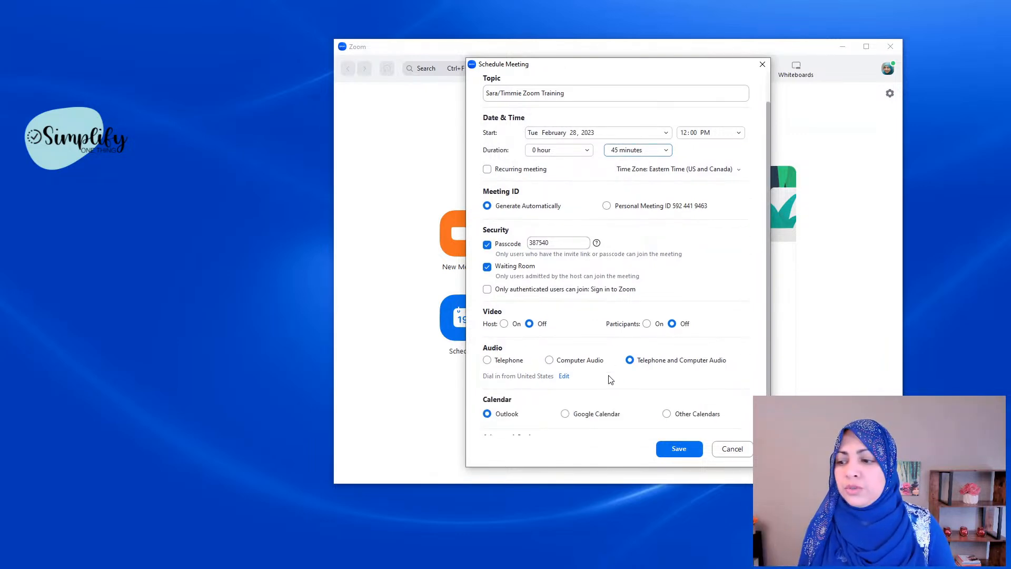
pyautogui.scroll(-1, 606, 385)
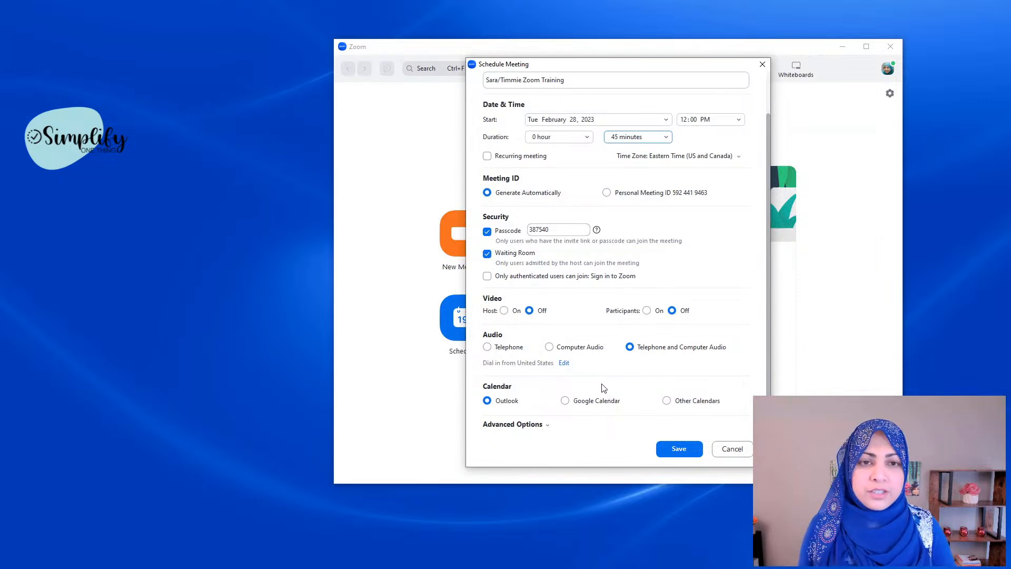
pyautogui.scroll(2, 604, 385)
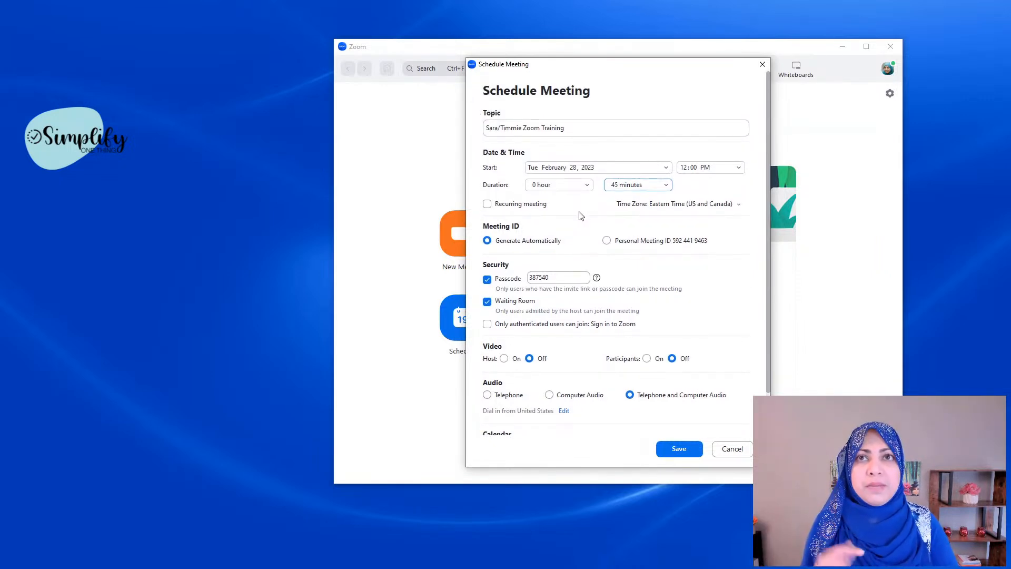
pyautogui.click(487, 204)
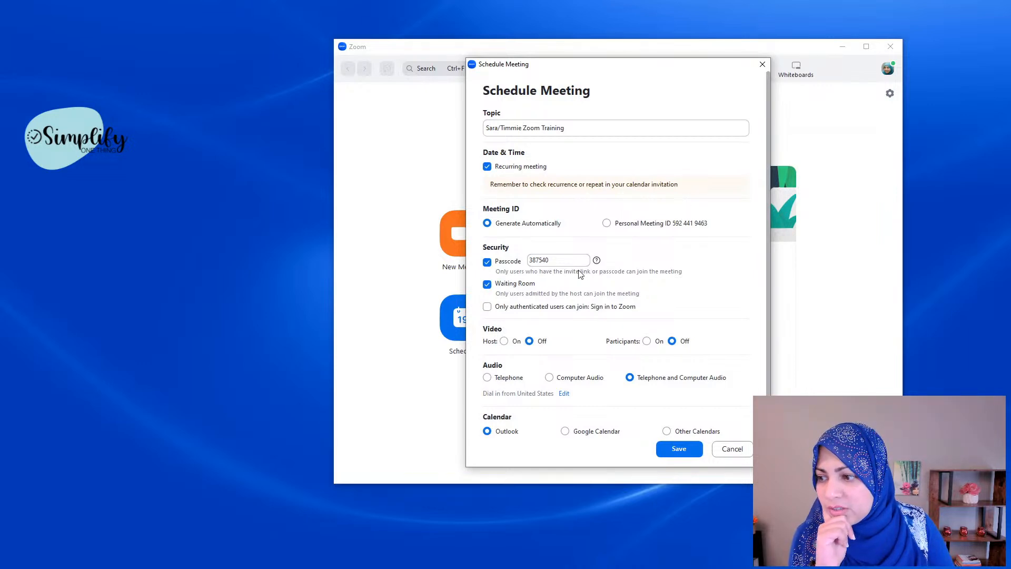
# Step: Review the form's settings and switch Recurring meeting off and back on
pyautogui.scroll(-1, 579, 274)
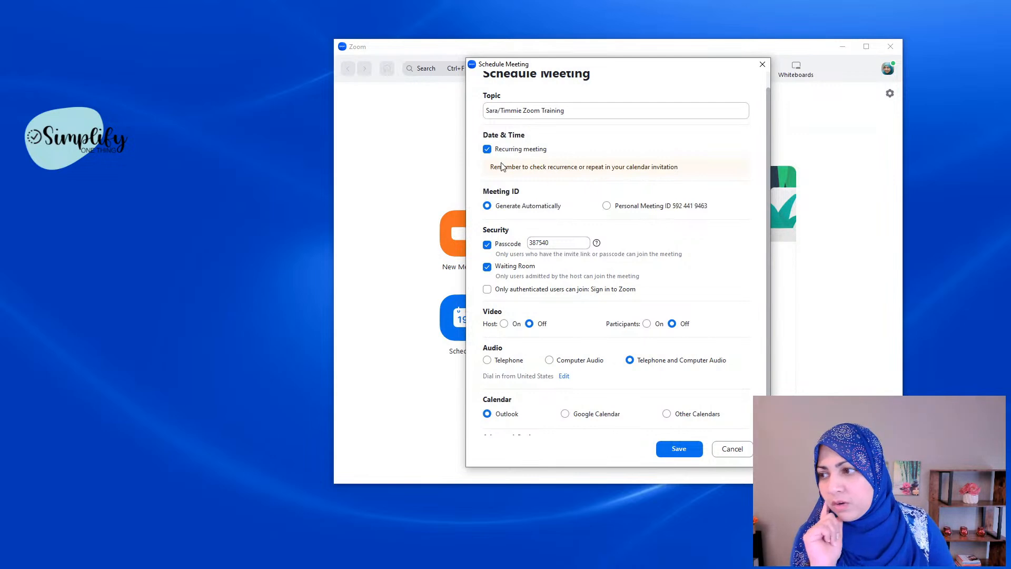
pyautogui.scroll(1, 509, 165)
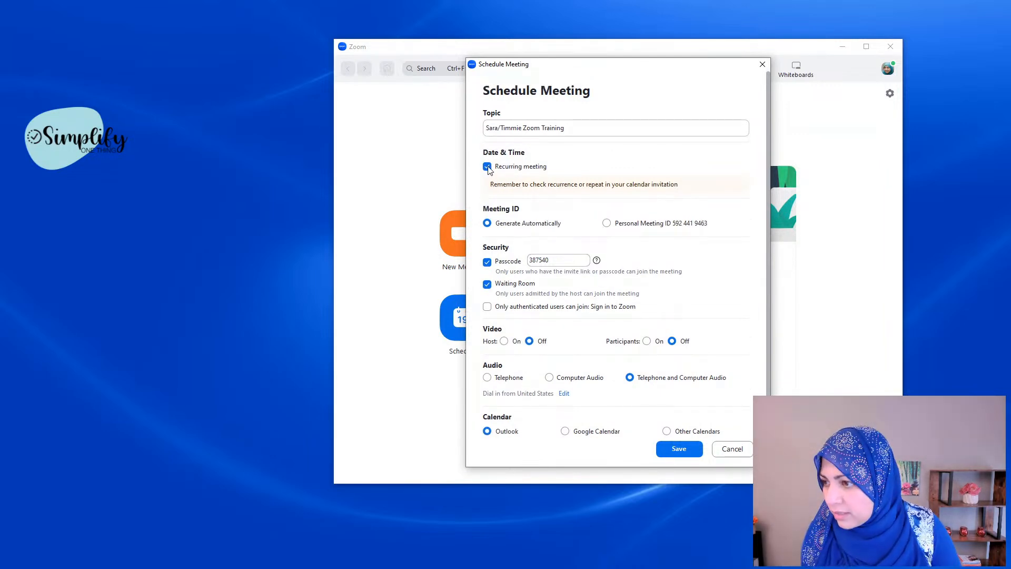
pyautogui.click(487, 167)
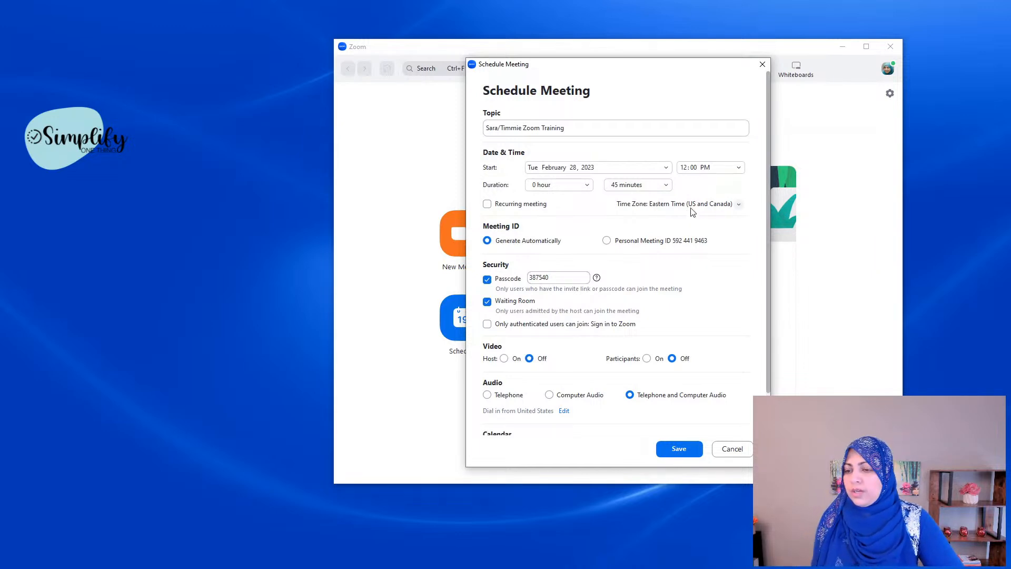
pyautogui.click(488, 205)
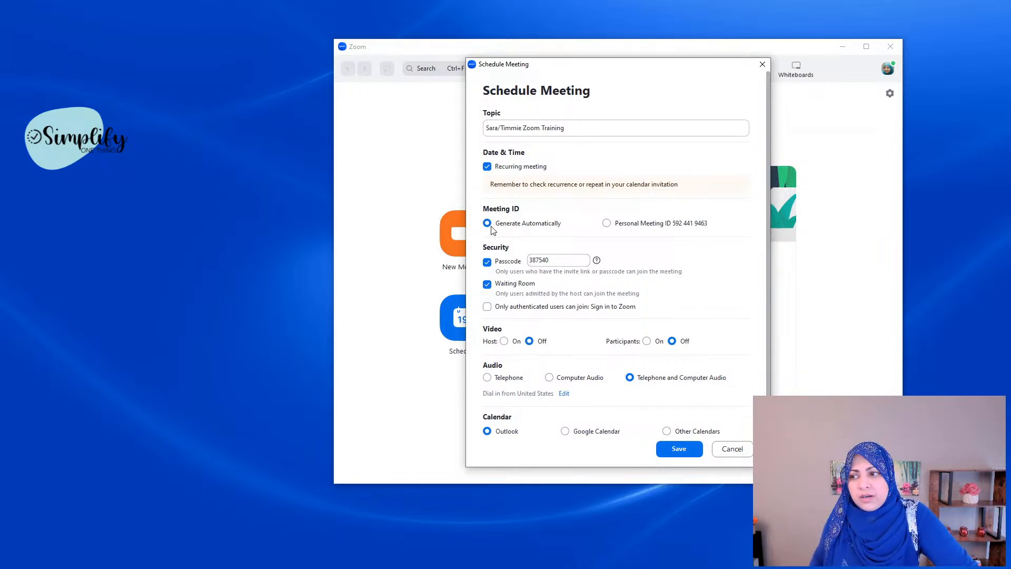
# Step: Toggle Passcode off and on, then untick Waiting Room and Passcode to trigger the security warning
pyautogui.click(487, 262)
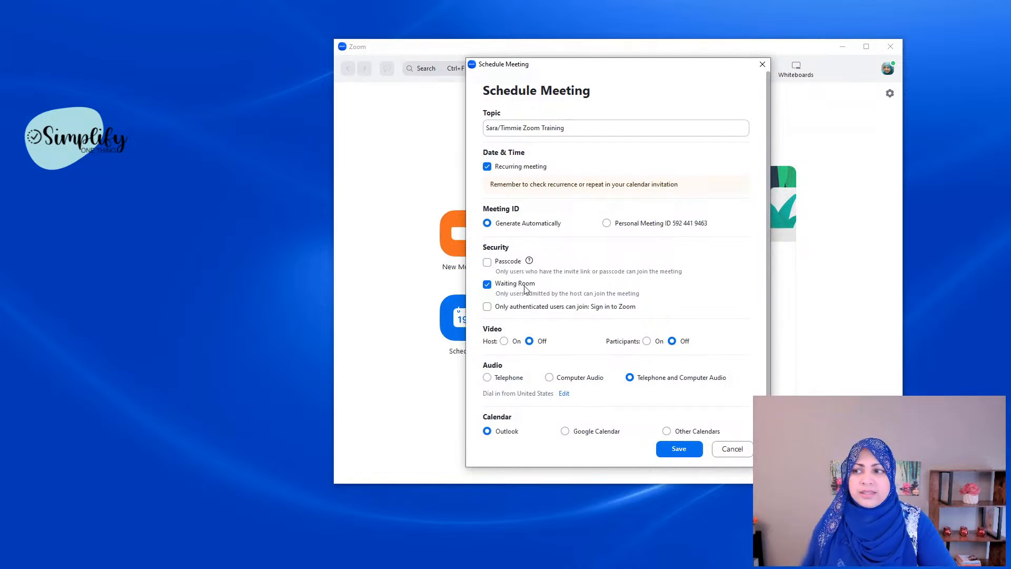
pyautogui.click(488, 263)
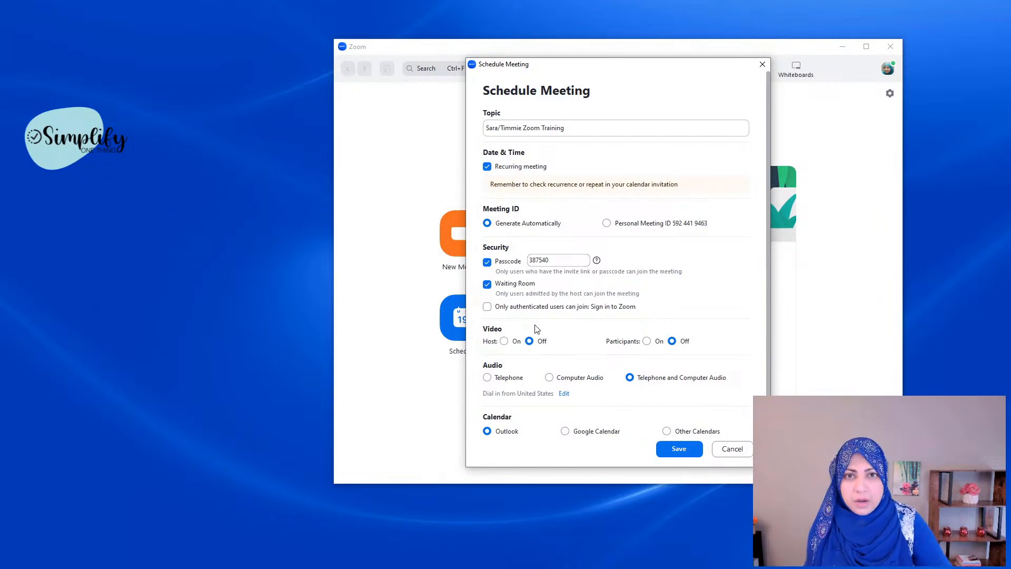
pyautogui.click(488, 284)
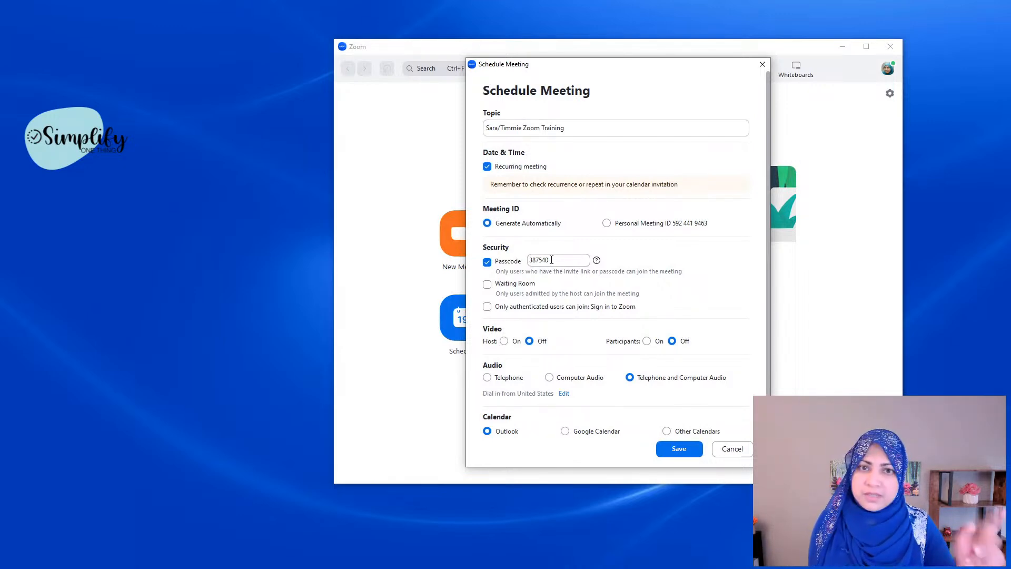
pyautogui.click(487, 261)
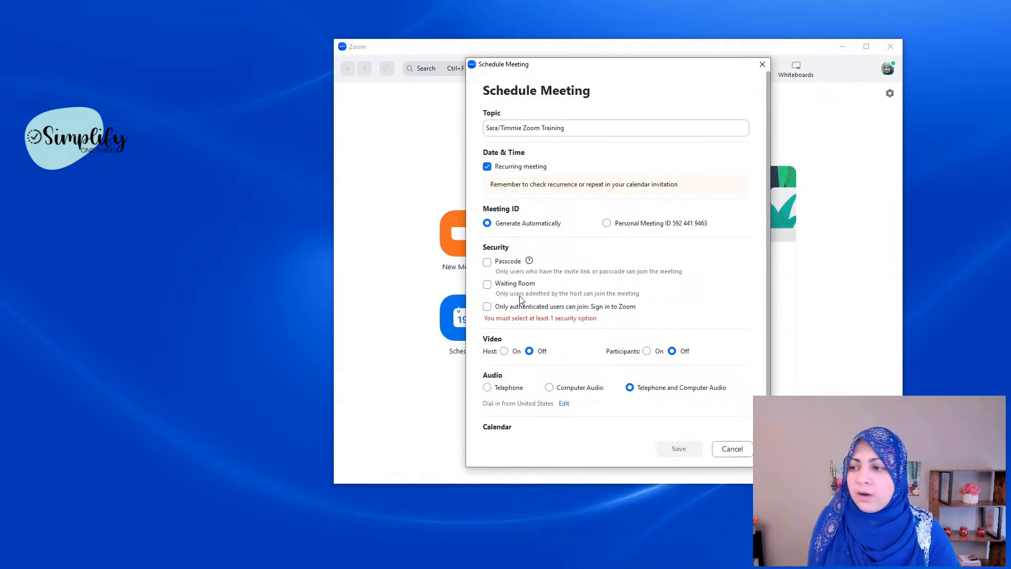
# Step: Re-enable Waiting Room and Passcode, then select the passcode value
pyautogui.click(488, 285)
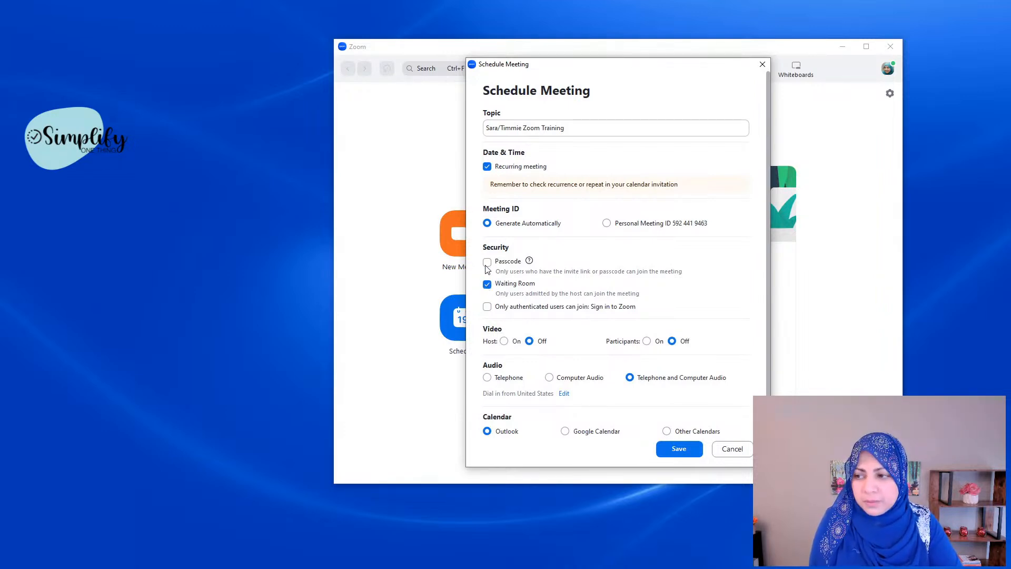
pyautogui.click(487, 263)
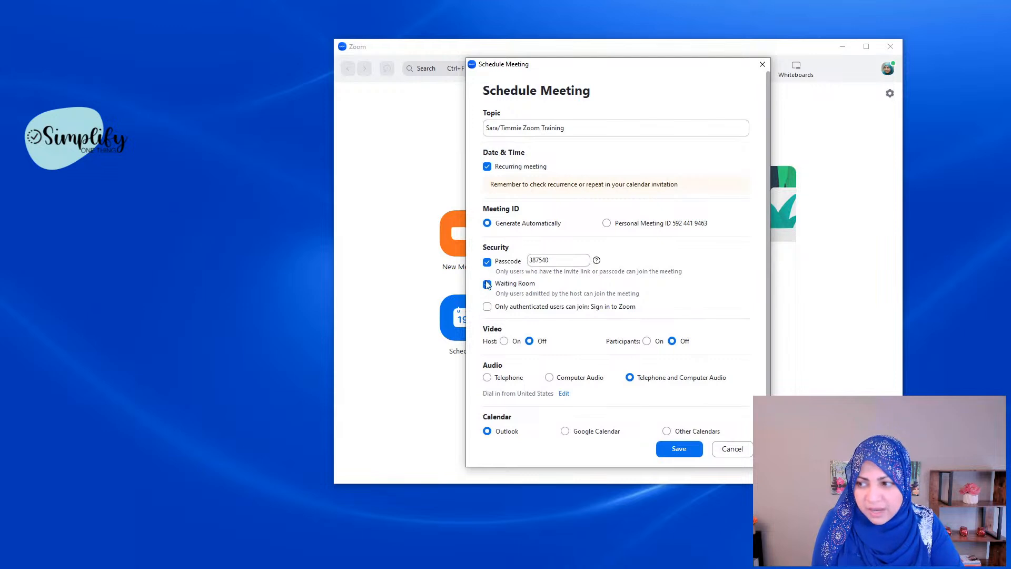
pyautogui.click(487, 286)
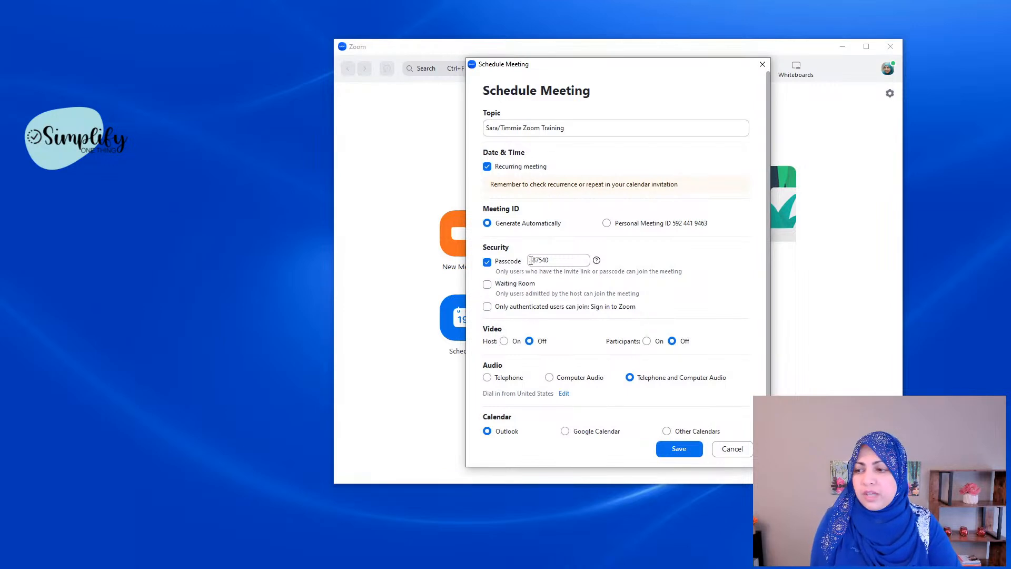
pyautogui.click(487, 285)
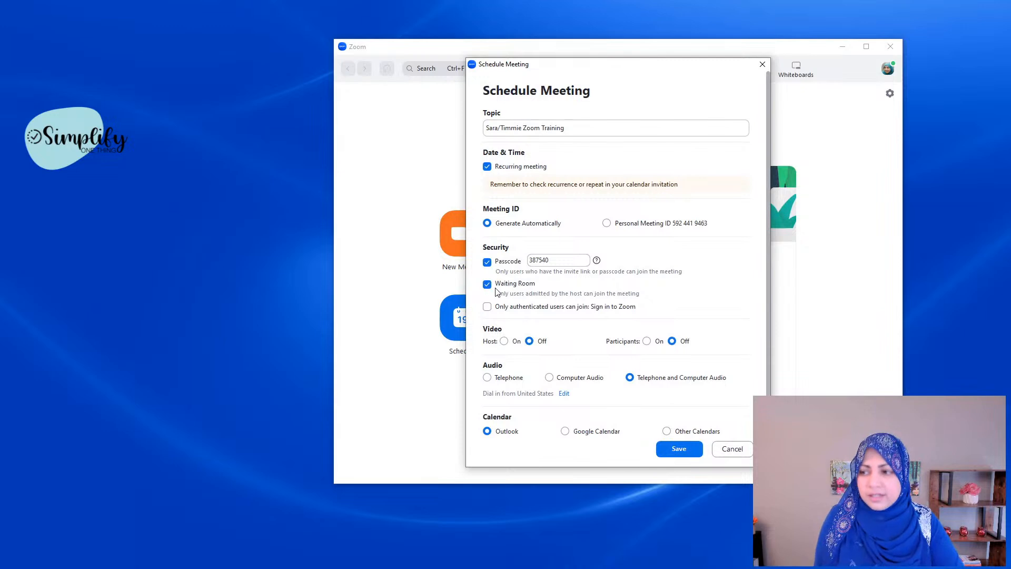
pyautogui.doubleClick(542, 259)
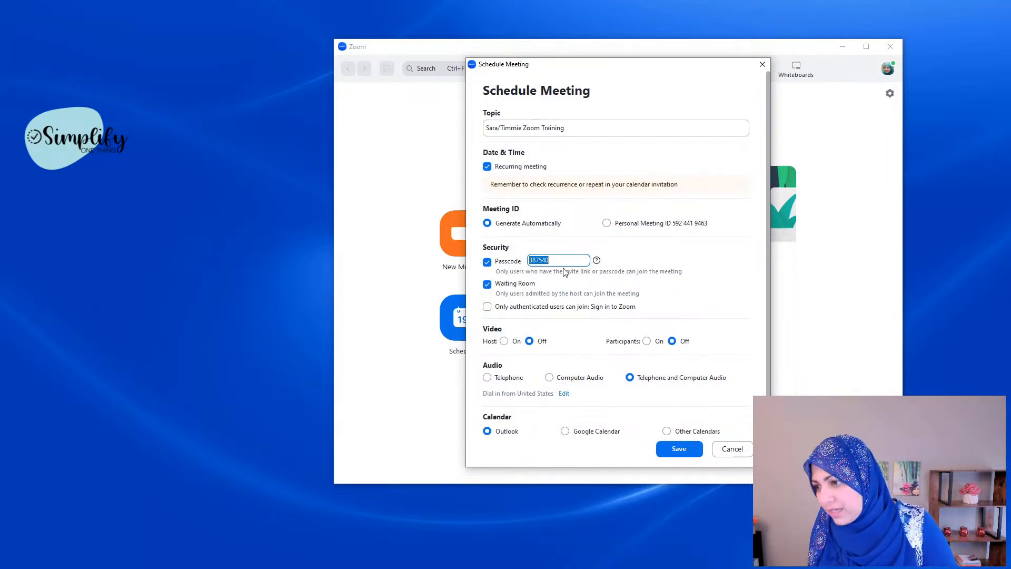
# Step: Scroll through the Schedule Meeting form to review its Calendar and security options
pyautogui.scroll(-2, 578, 329)
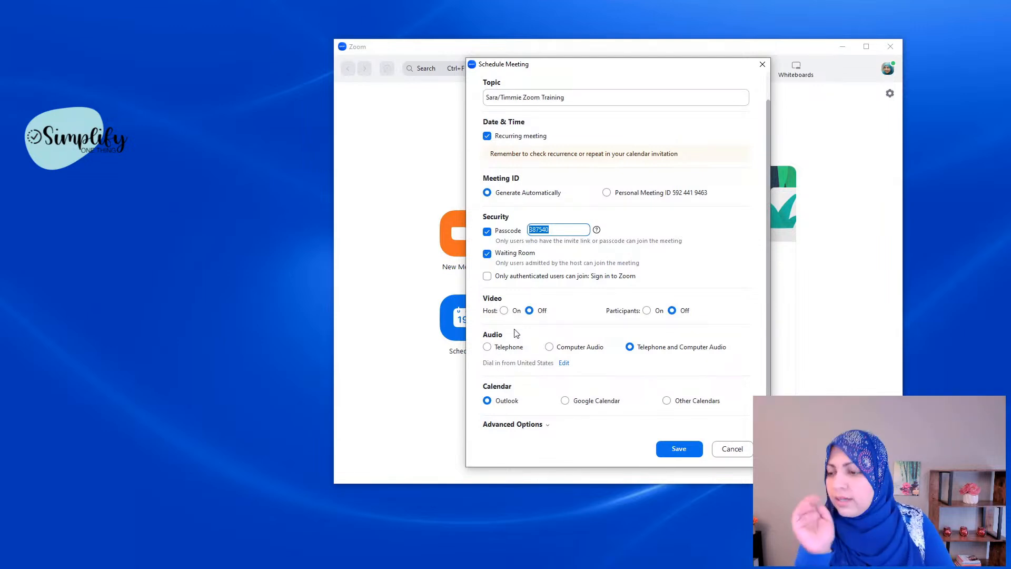
pyautogui.scroll(1, 622, 283)
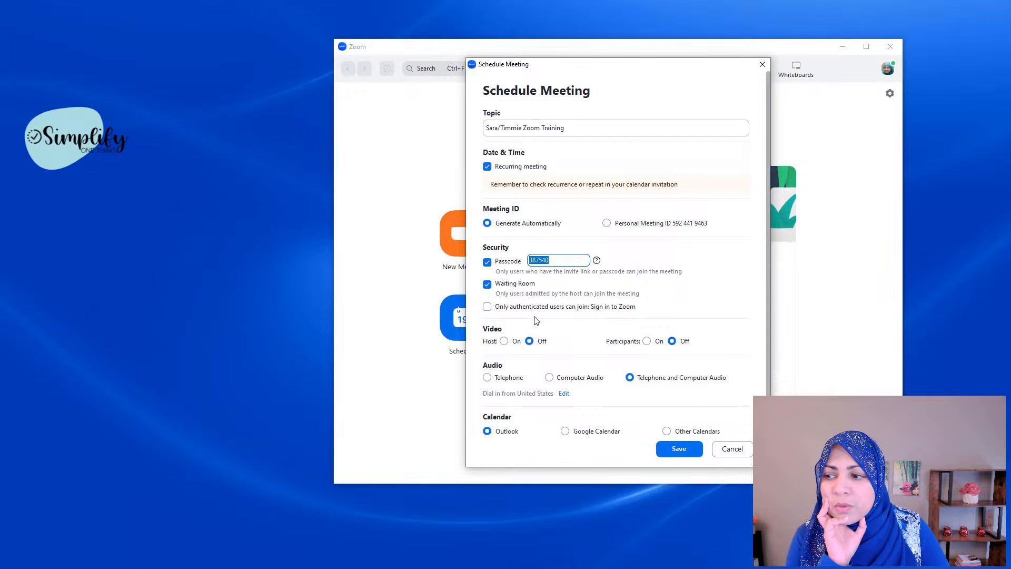
pyautogui.scroll(-1, 527, 317)
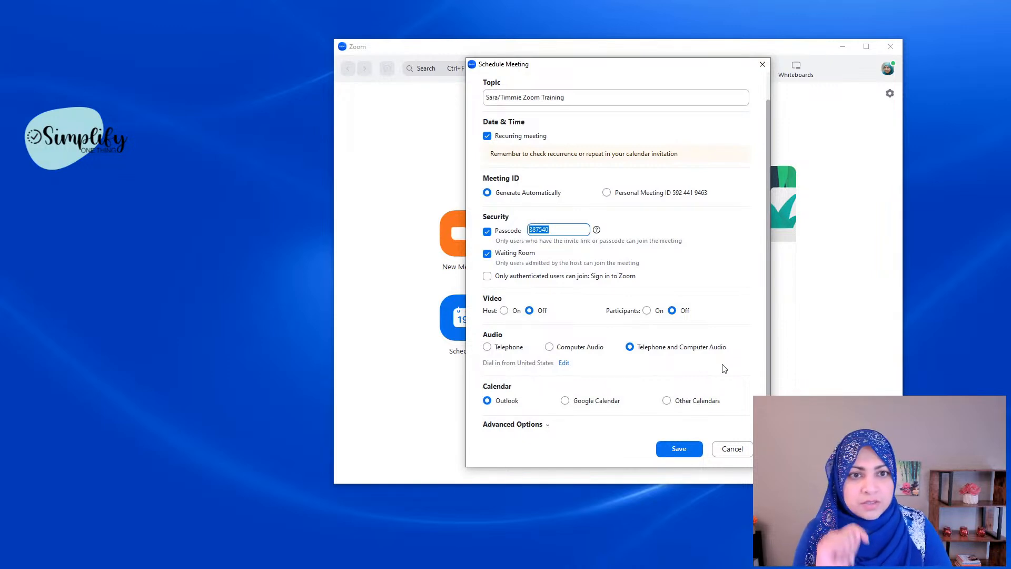
pyautogui.click(566, 405)
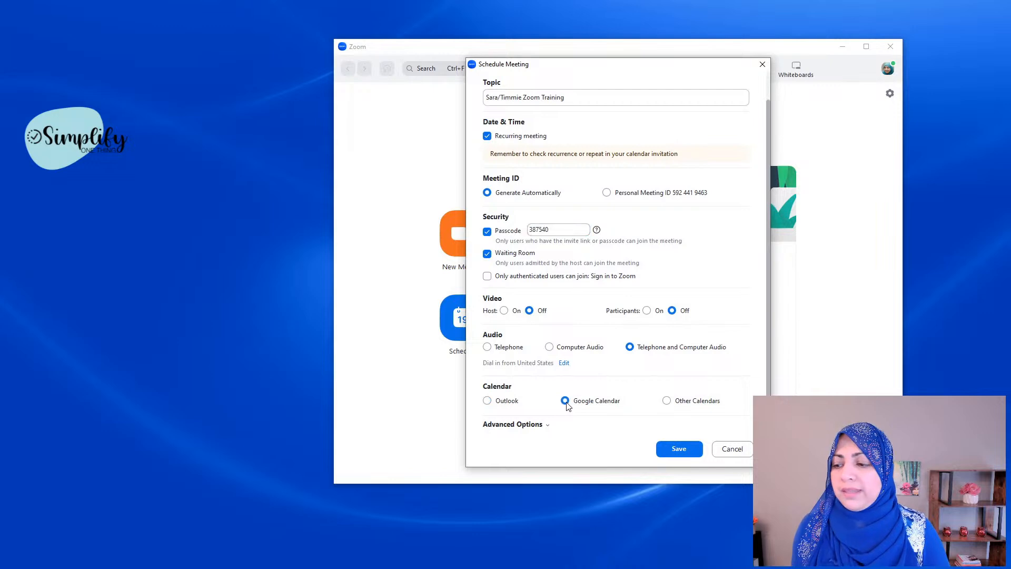
pyautogui.moveTo(646, 71); pyautogui.dragTo(736, 32)
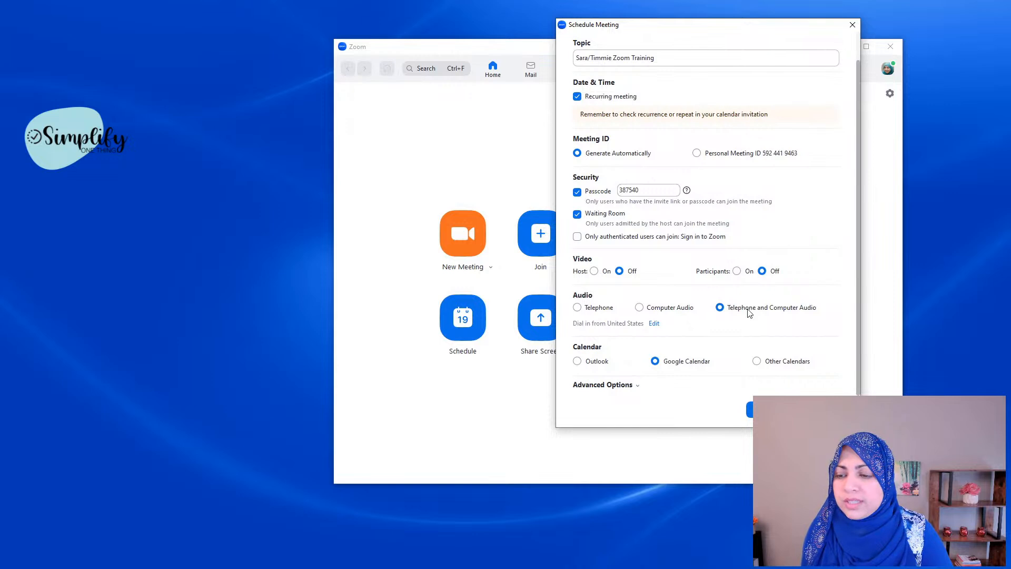
# Step: Save the meeting and drag the resulting Google sign-in window into view
pyautogui.click(788, 410)
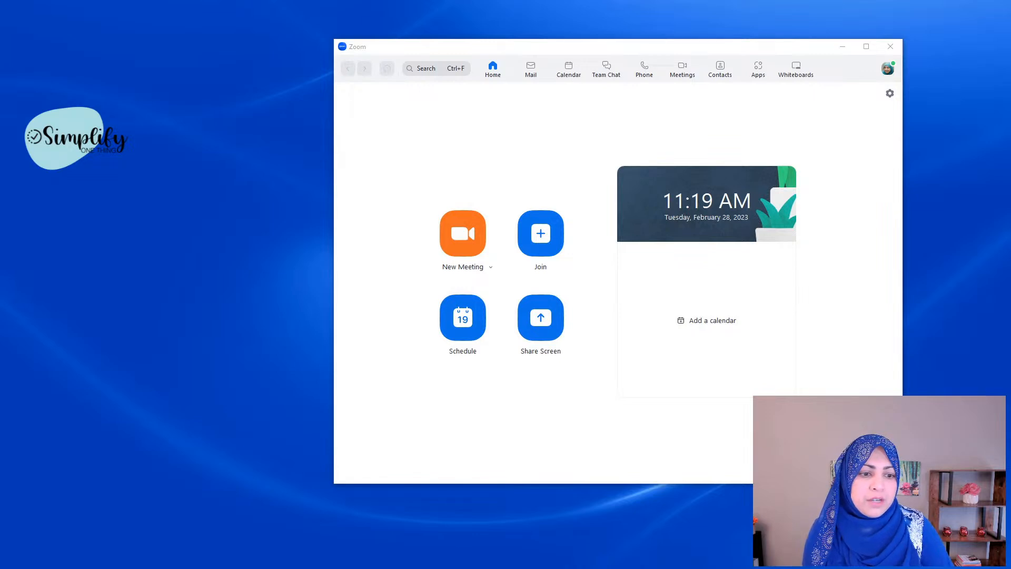
pyautogui.moveTo(1009, 122); pyautogui.dragTo(466, 79)
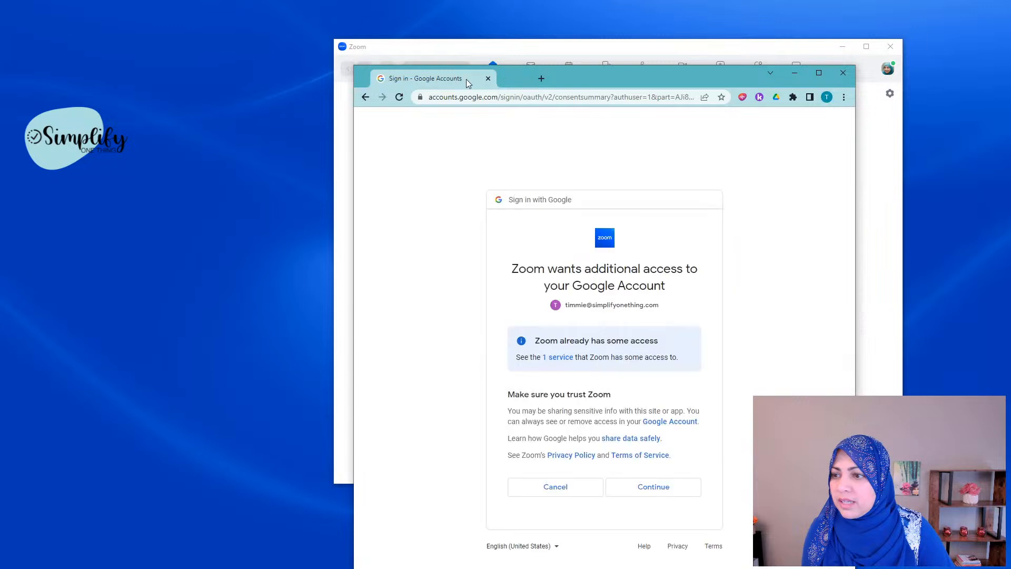
# Step: Maximize the sign-in window, approve Zoom's additional Google access, then restore the window
pyautogui.click(819, 74)
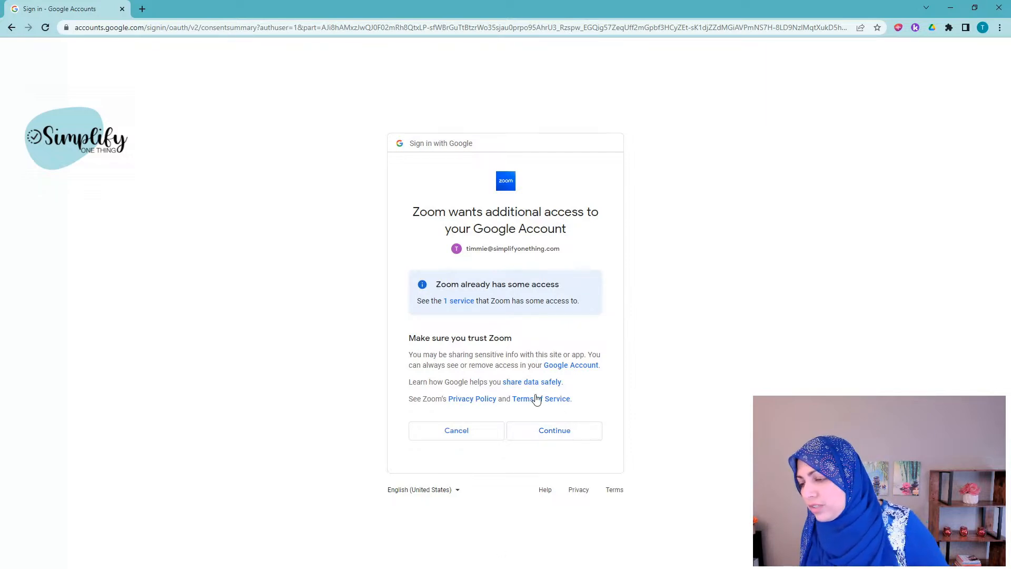
pyautogui.click(554, 434)
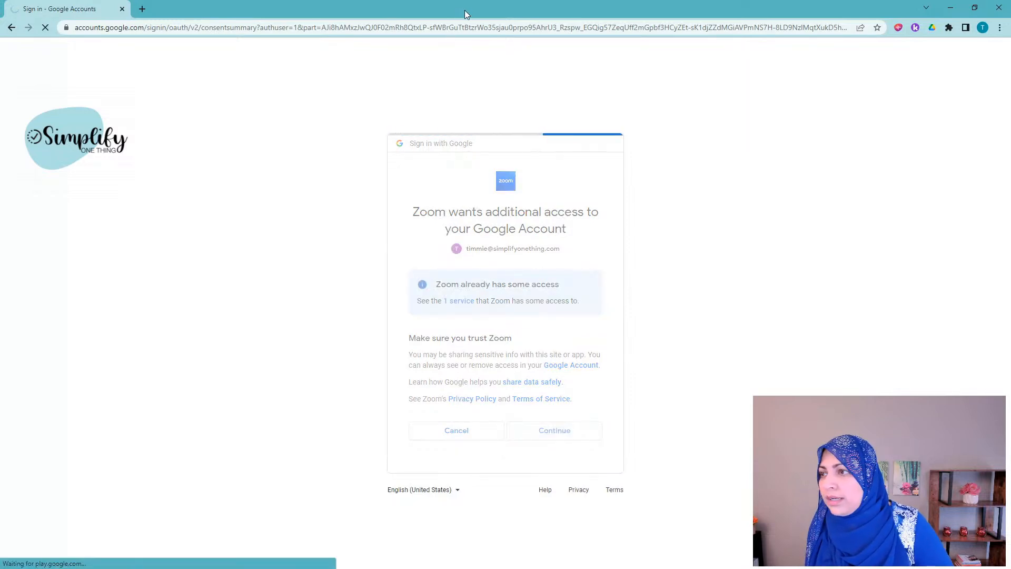
pyautogui.doubleClick(463, 10)
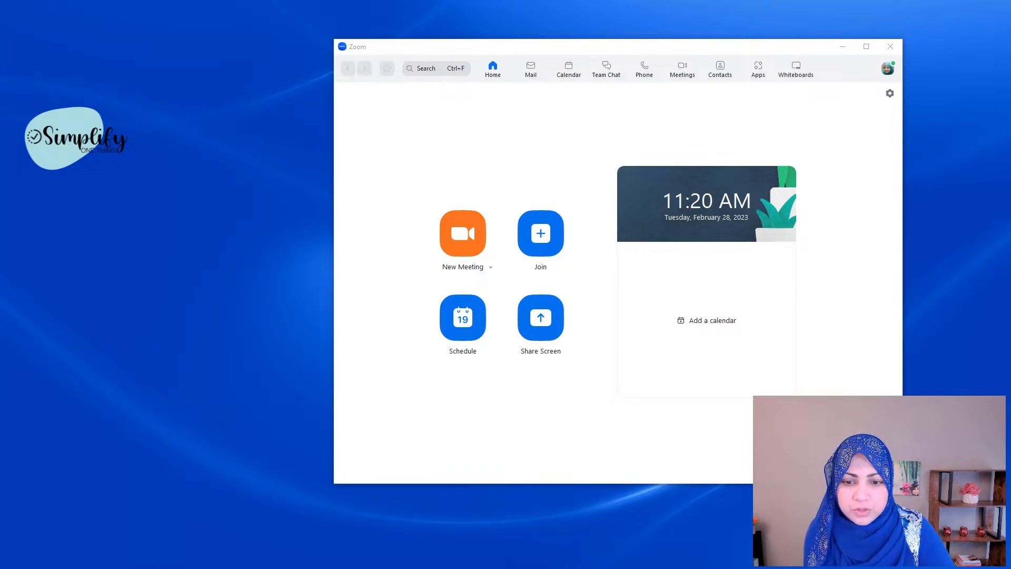
# Step: Bring in the Google Calendar window, maximize and restore it, then move it aside
pyautogui.moveTo(1010, 97); pyautogui.dragTo(552, 25)
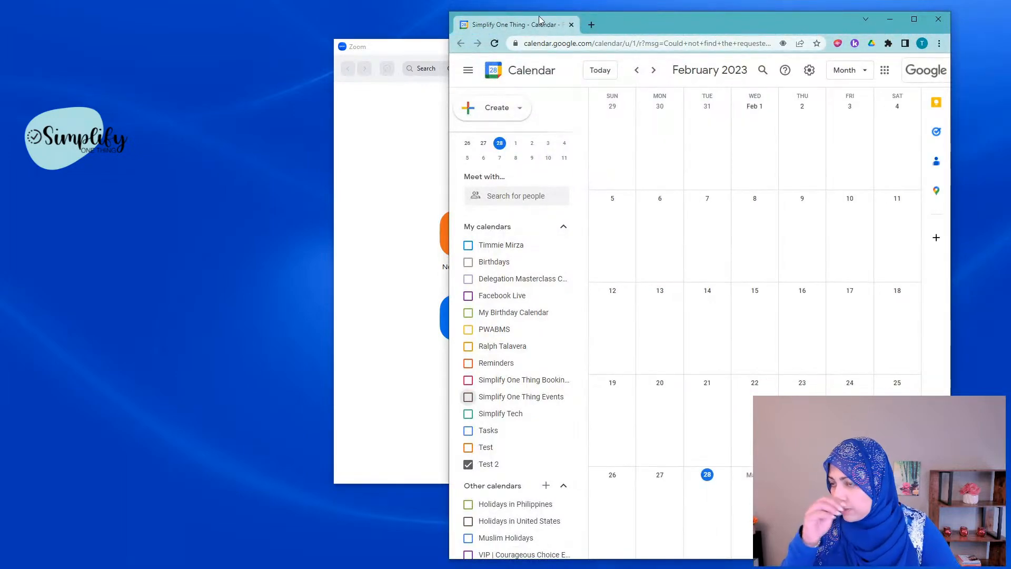
pyautogui.doubleClick(772, 24)
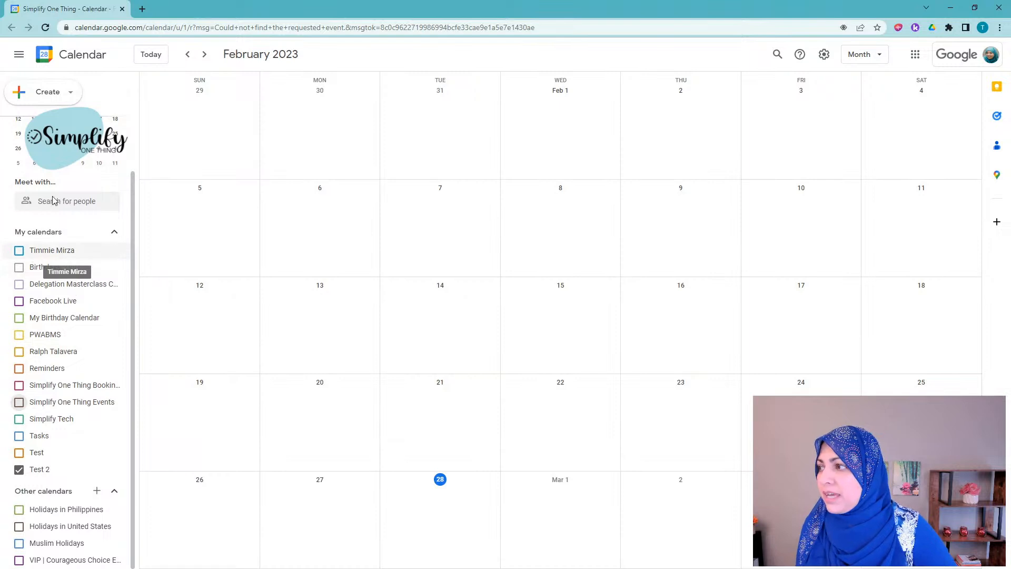
pyautogui.doubleClick(245, 9)
pyautogui.moveTo(295, 20); pyautogui.dragTo(1010, 53)
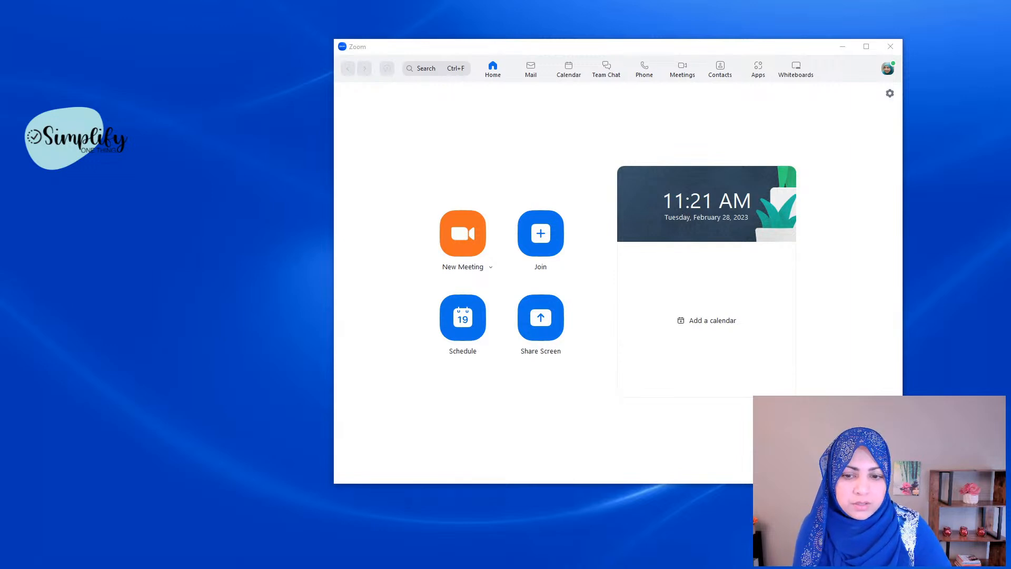
# Step: Drag the Google Calendar window back over the Zoom Home screen
pyautogui.moveTo(1010, 138); pyautogui.dragTo(387, 37)
# Step: Maximize Chrome and open the edit page of the Feb 28 12pm Zoom Training event
pyautogui.doubleClick(491, 27)
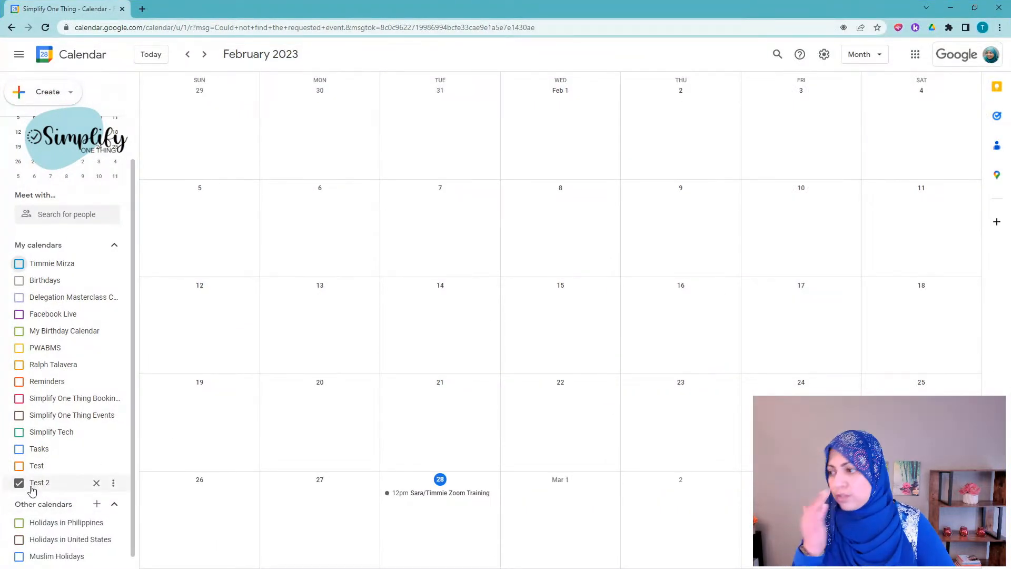
pyautogui.click(450, 495)
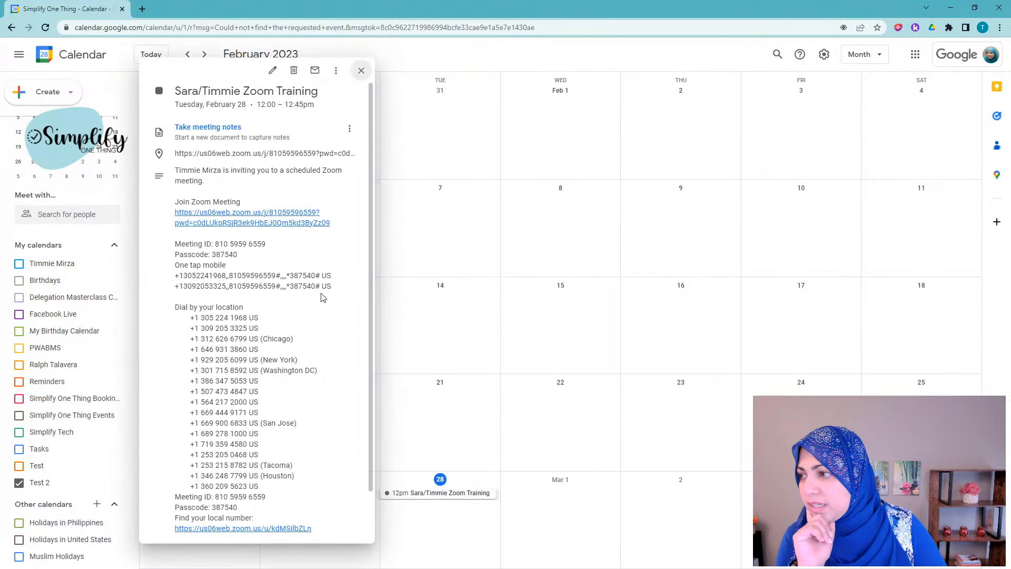
pyautogui.click(274, 75)
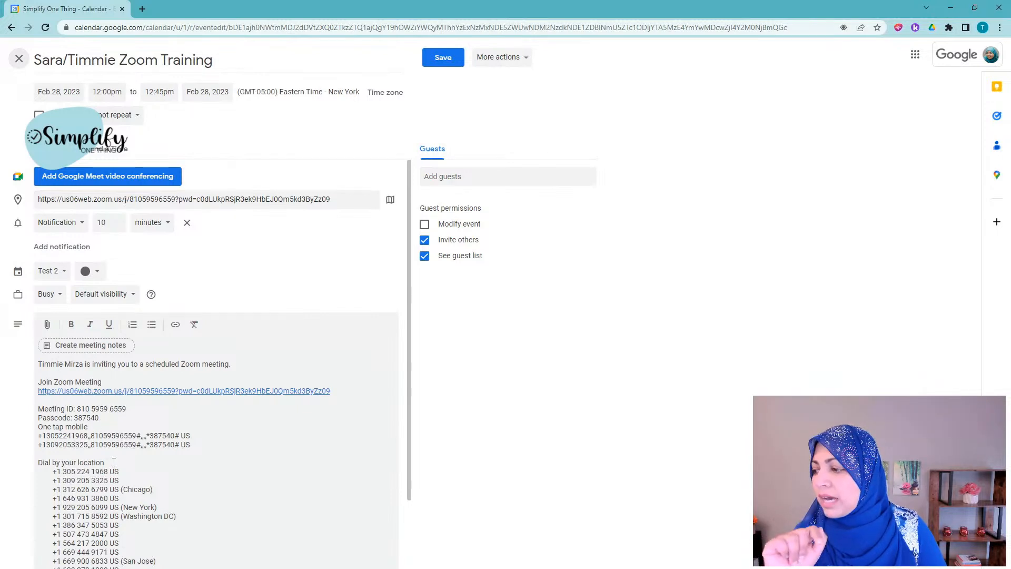
pyautogui.scroll(-2, 109, 453)
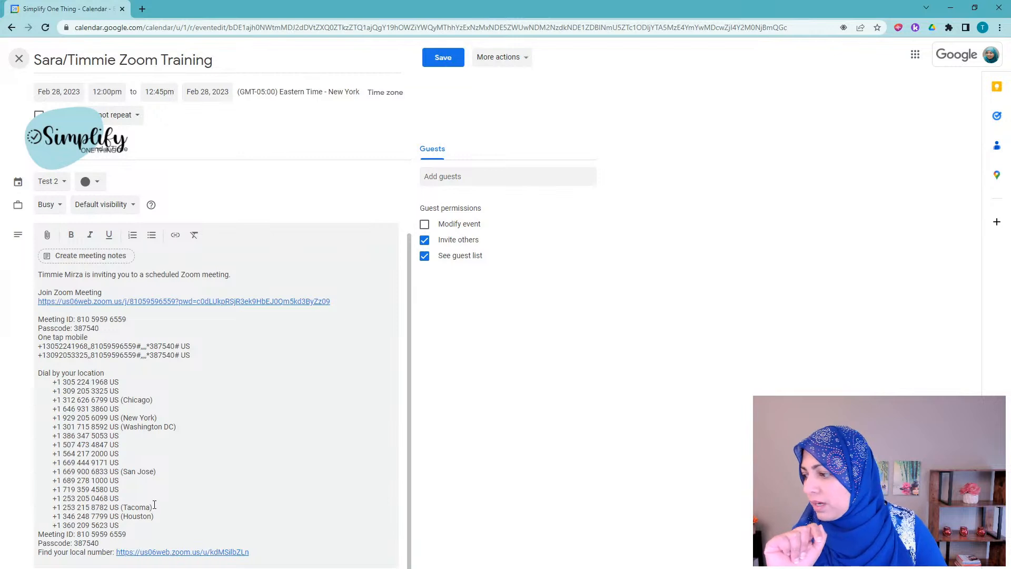
pyautogui.scroll(2, 153, 502)
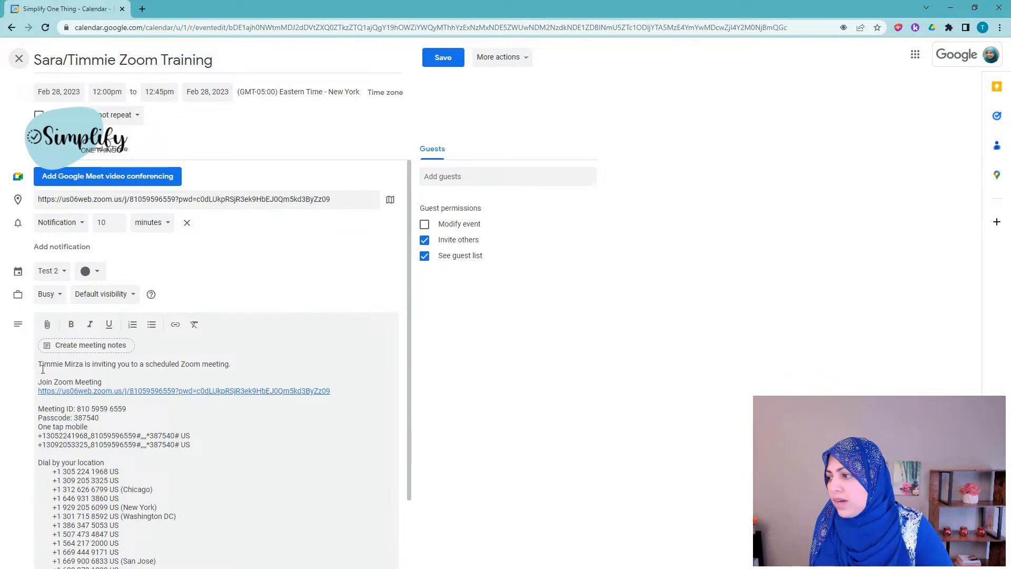
pyautogui.moveTo(39, 381); pyautogui.dragTo(87, 420)
pyautogui.moveTo(109, 435); pyautogui.dragTo(130, 446)
pyautogui.click(165, 456)
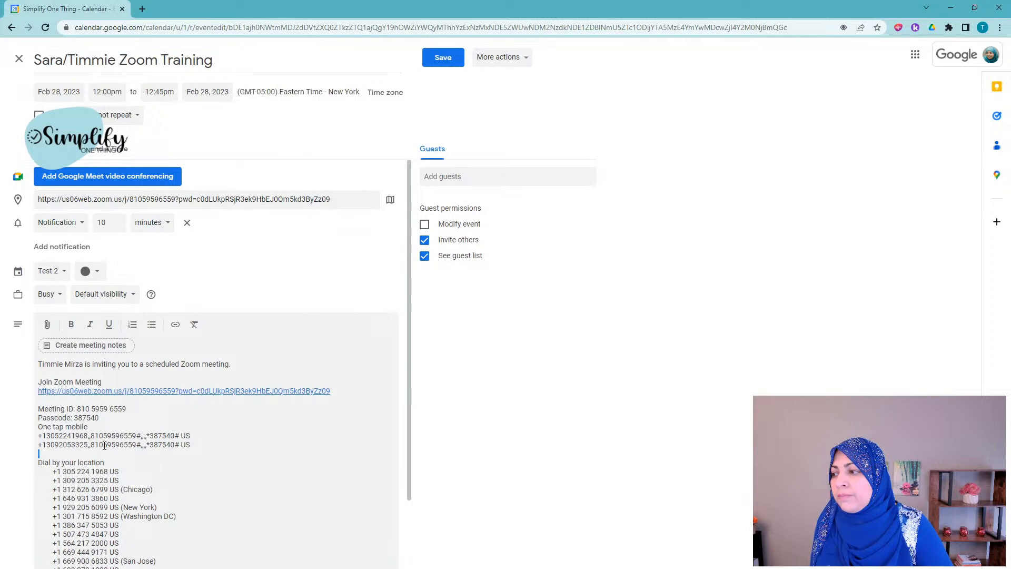
pyautogui.scroll(-2, 83, 482)
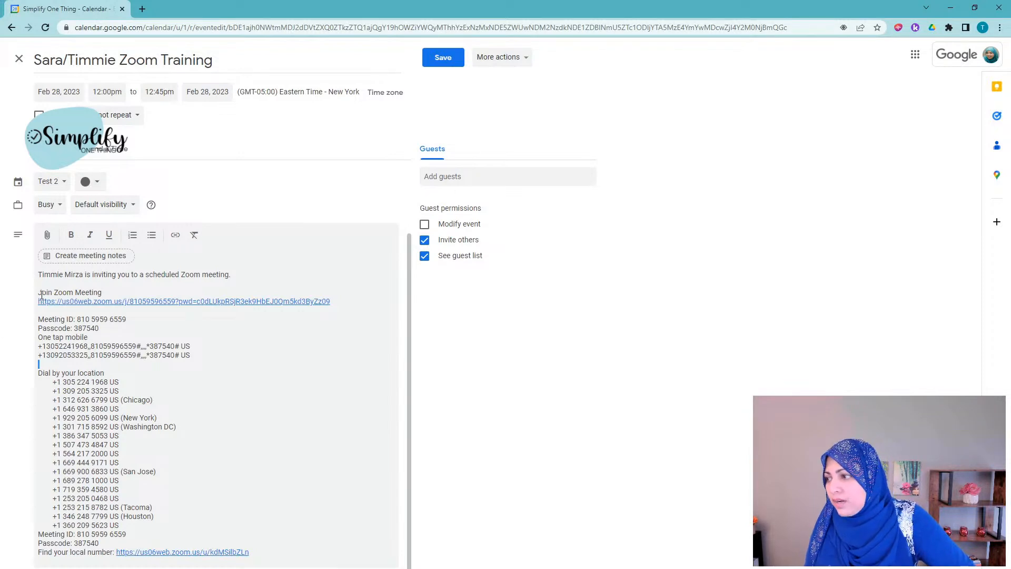
pyautogui.moveTo(39, 293); pyautogui.dragTo(103, 327)
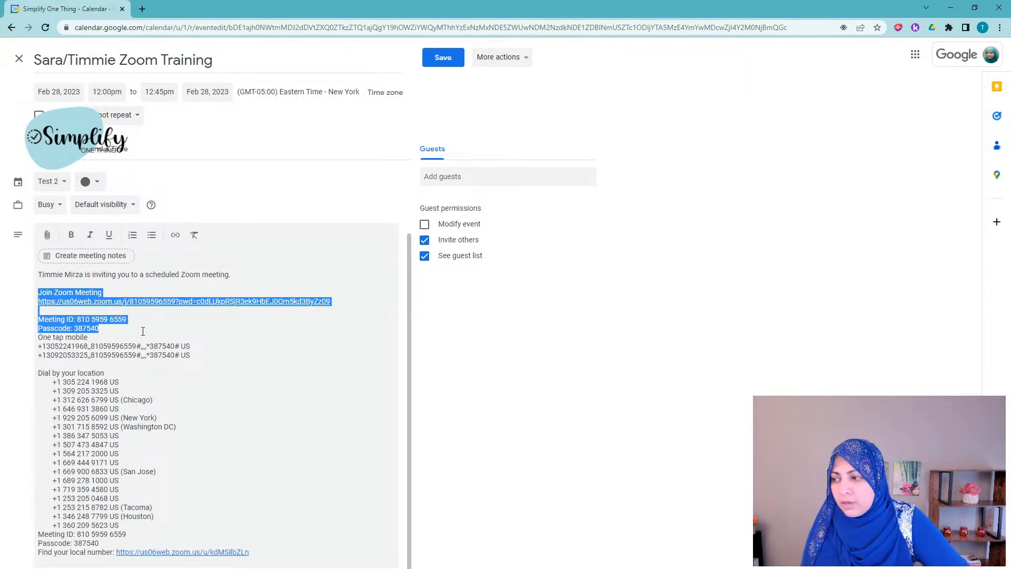
pyautogui.click(143, 330)
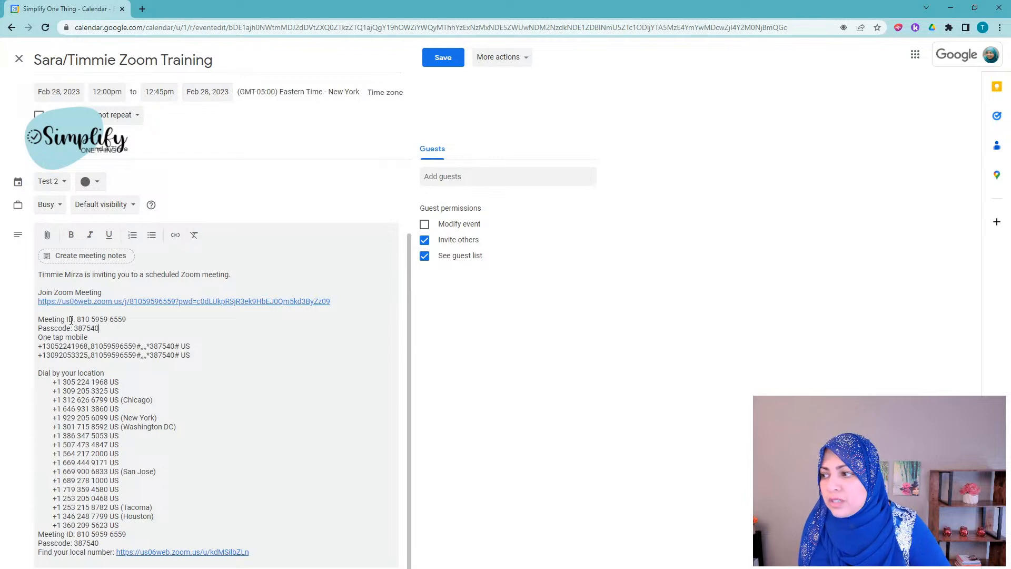
pyautogui.moveTo(77, 319); pyautogui.dragTo(136, 317)
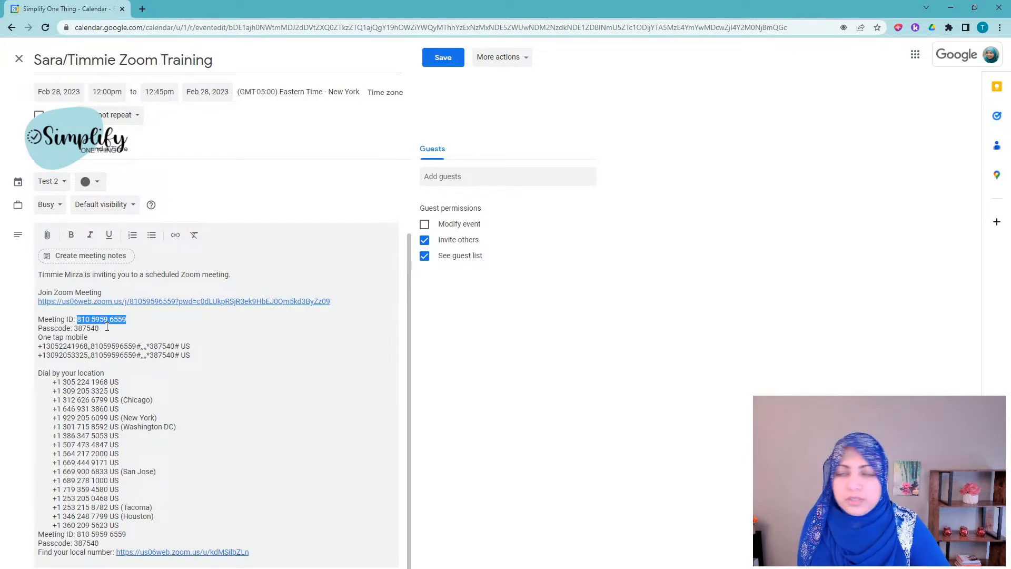
pyautogui.click(172, 321)
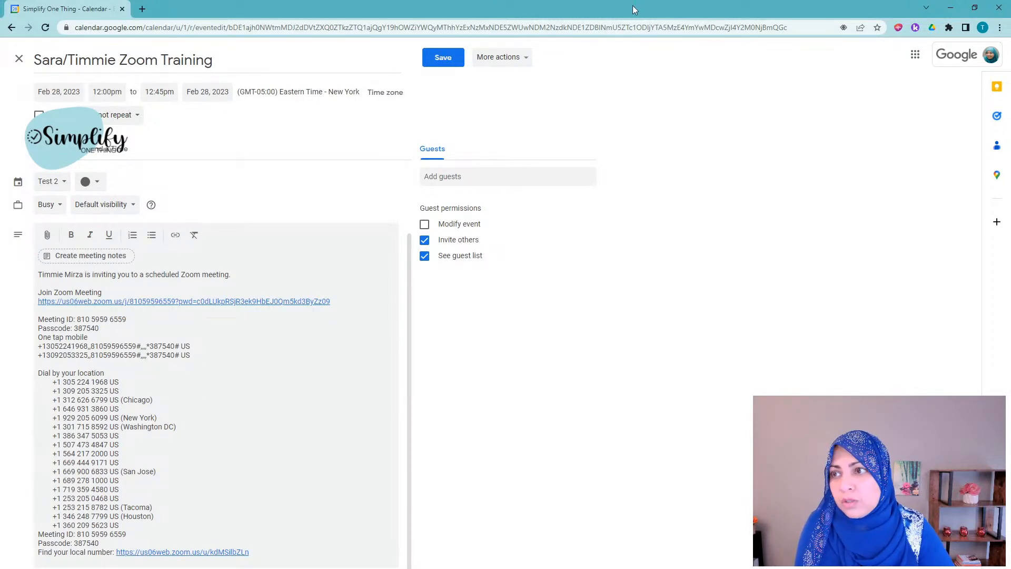
pyautogui.moveTo(636, 6); pyautogui.dragTo(662, 125)
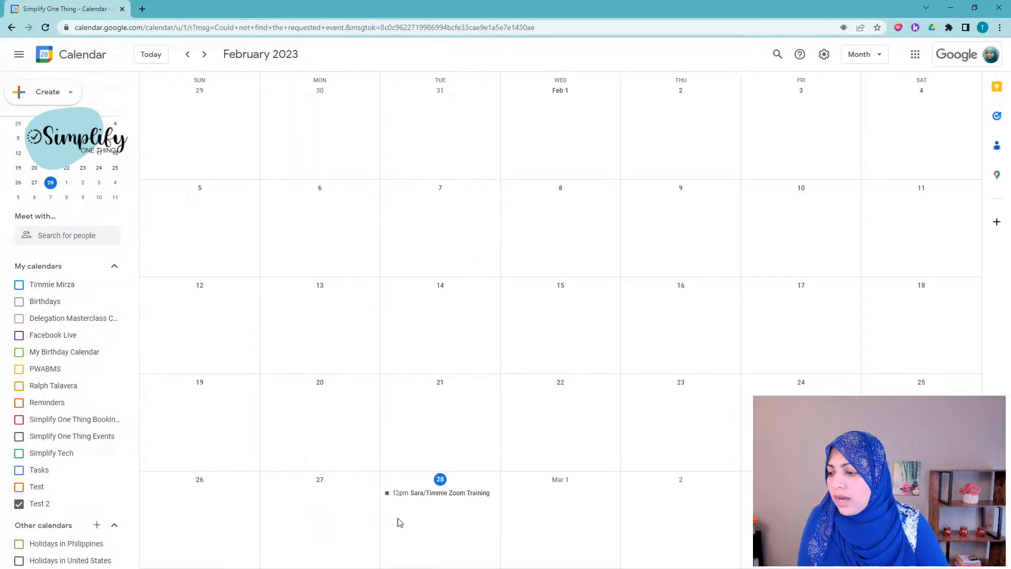
# Step: Open the Feb 28 Zoom Training event and follow its Zoom join link
pyautogui.click(428, 494)
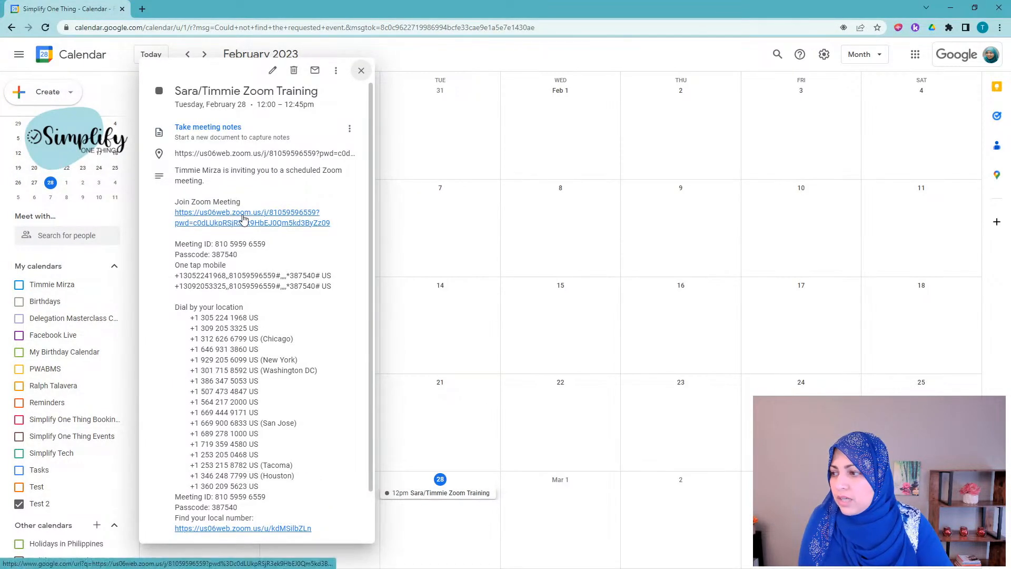
pyautogui.click(251, 218)
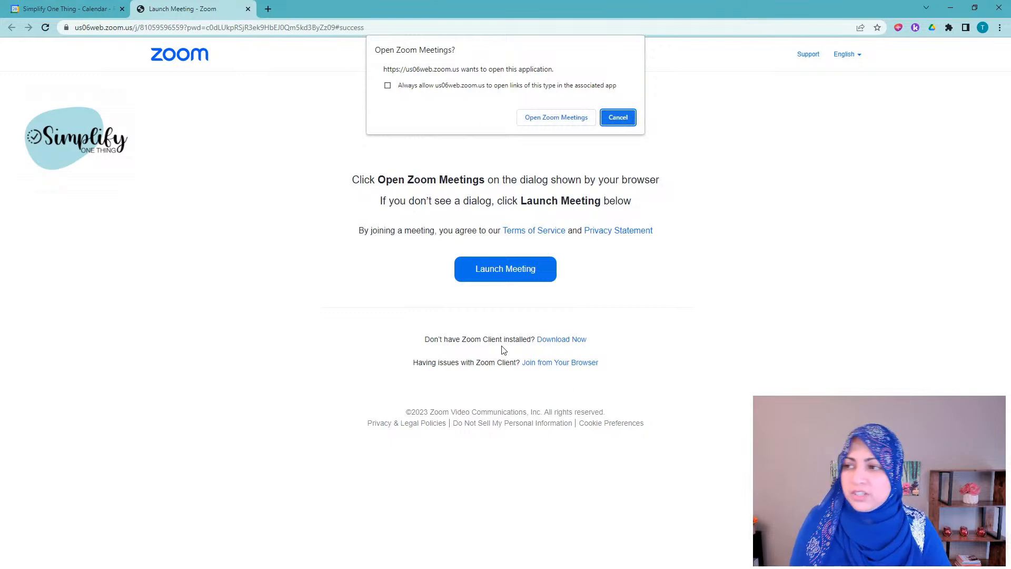
# Step: Launch the meeting in the Zoom desktop app and center the audio-options dialog
pyautogui.click(551, 121)
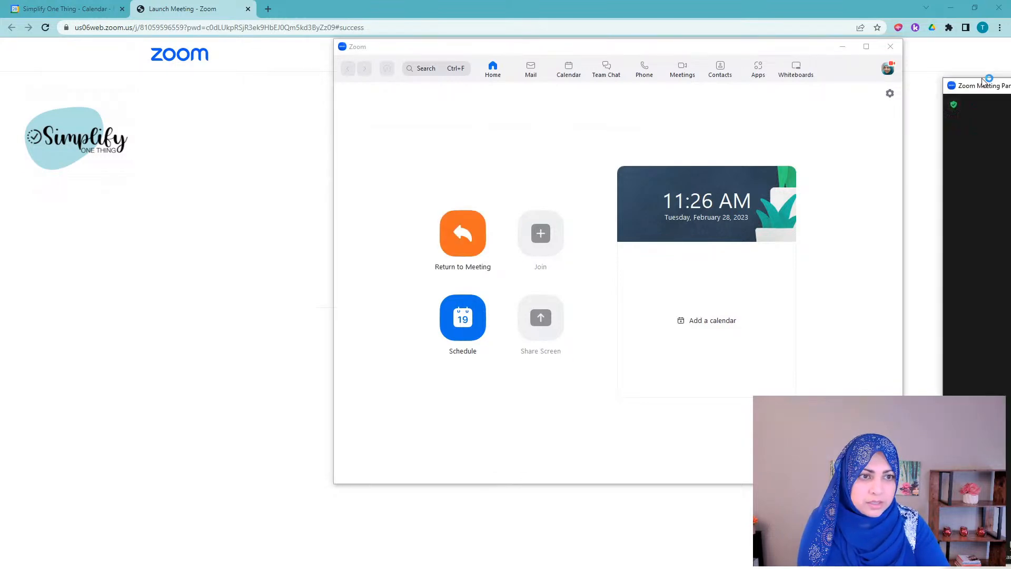
pyautogui.moveTo(994, 168); pyautogui.dragTo(616, 132)
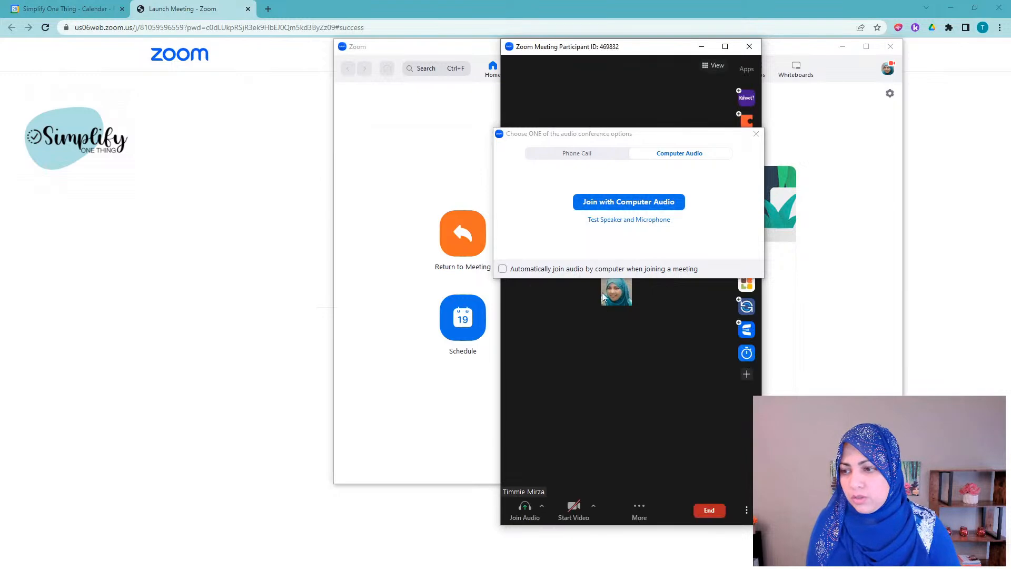
# Step: Join with computer audio, confirm only the host is in Participants, then minimize the meeting
pyautogui.click(633, 206)
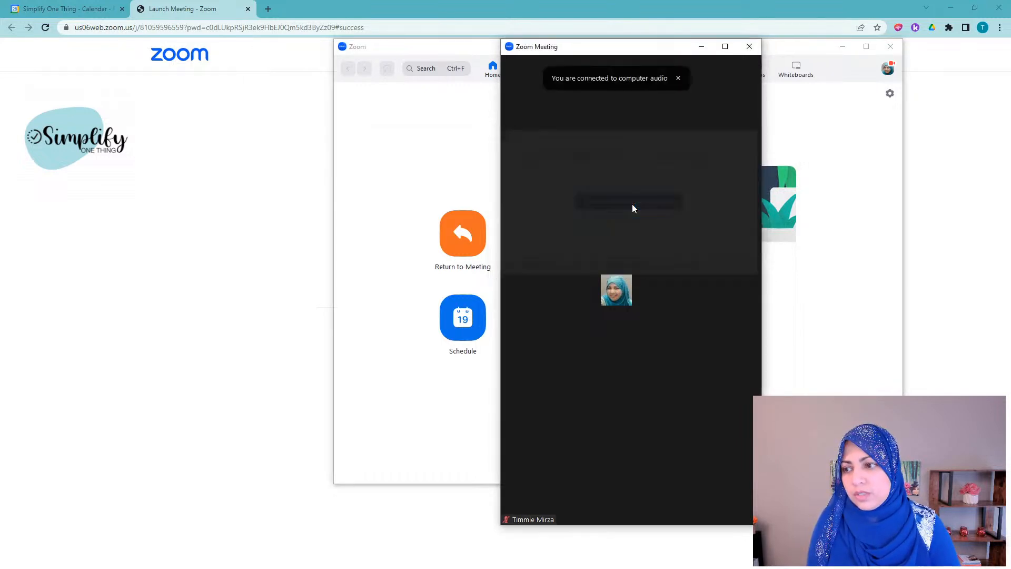
pyautogui.click(725, 46)
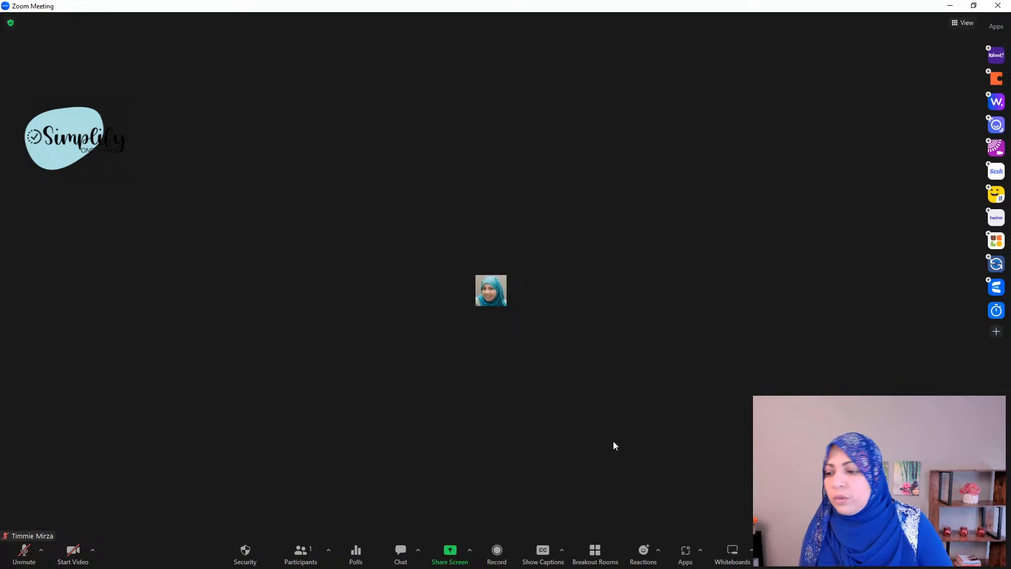
pyautogui.click(302, 553)
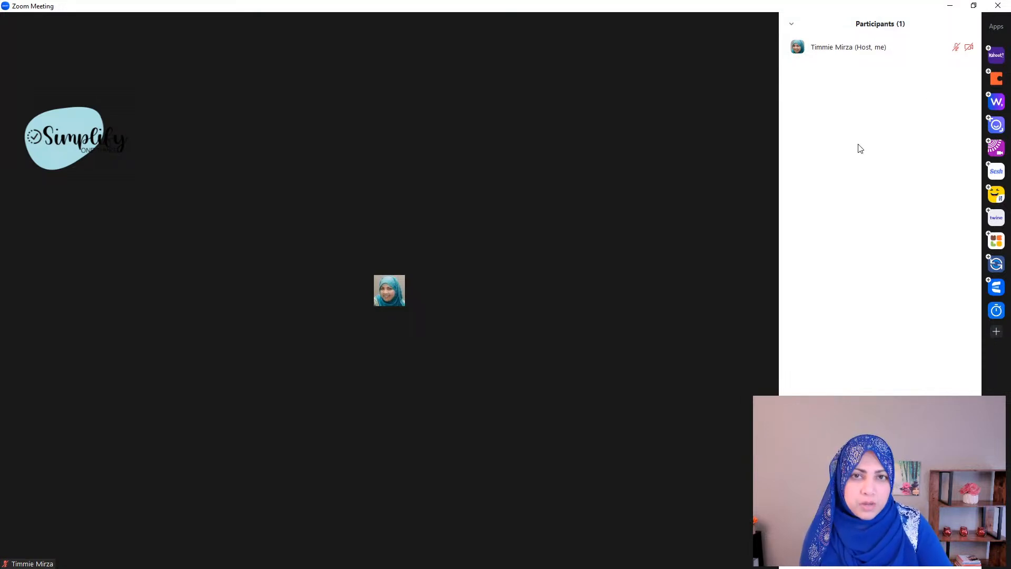
pyautogui.moveTo(722, 173)
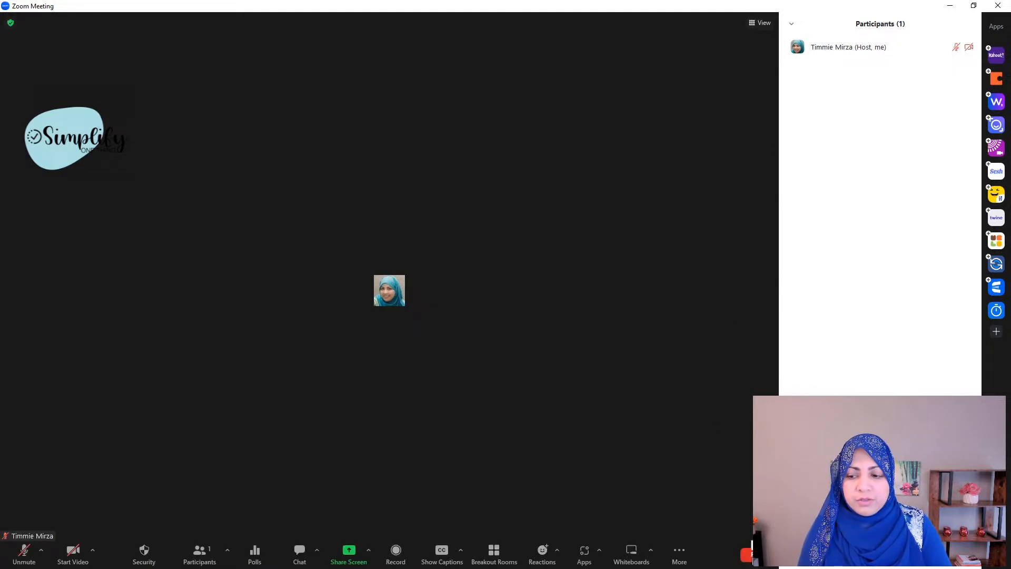
pyautogui.click(950, 6)
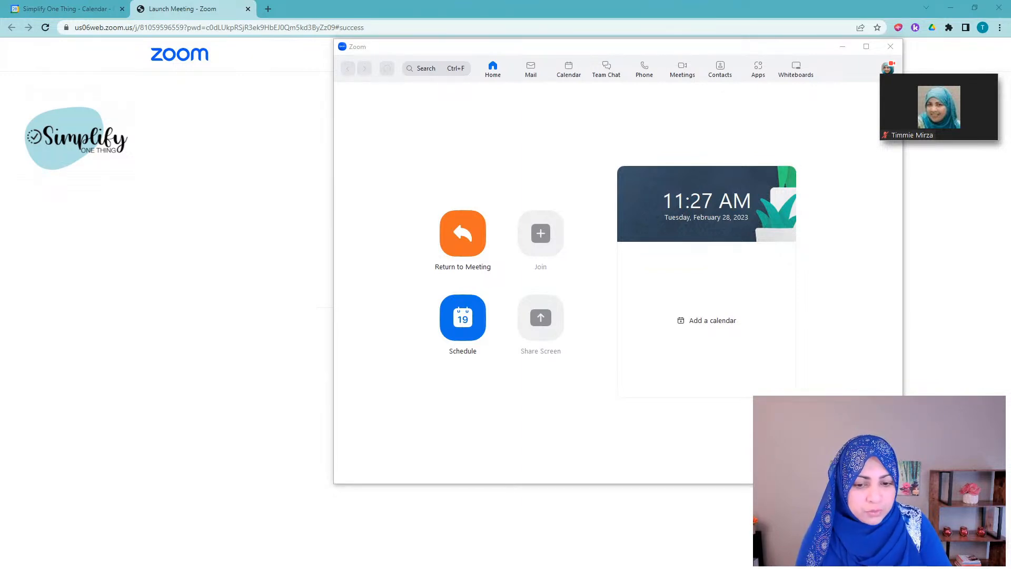
# Step: In the incognito browser, return to and close the Zoom Support tab
pyautogui.hotkey('alt', 'Tab')
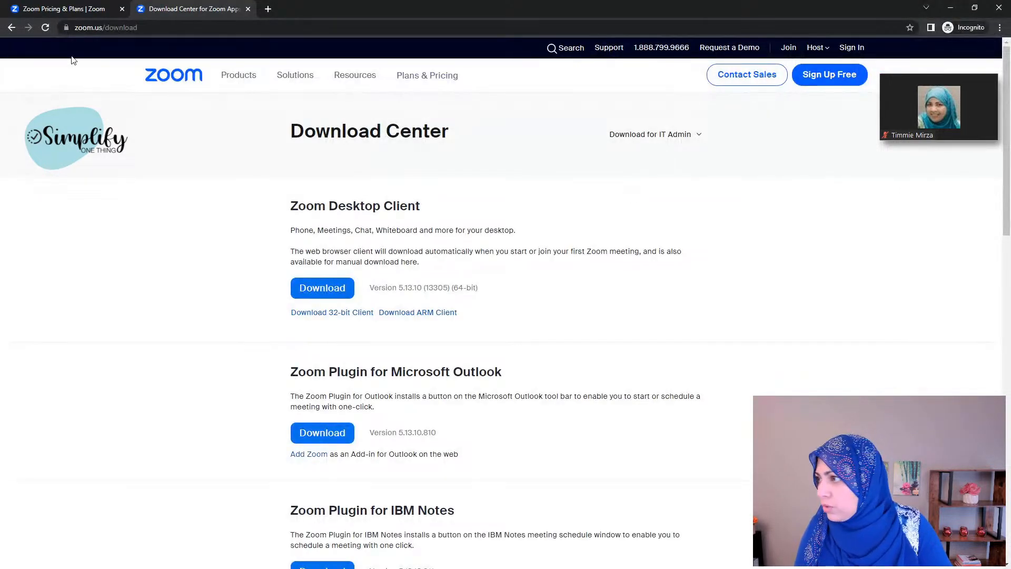
pyautogui.click(12, 28)
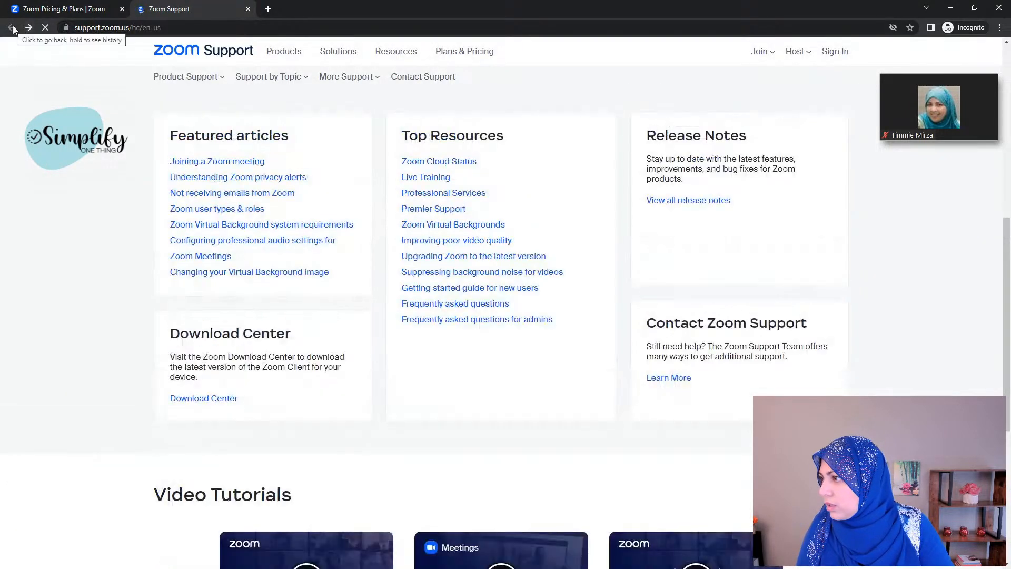
pyautogui.hotkey('ctrl', 'w')
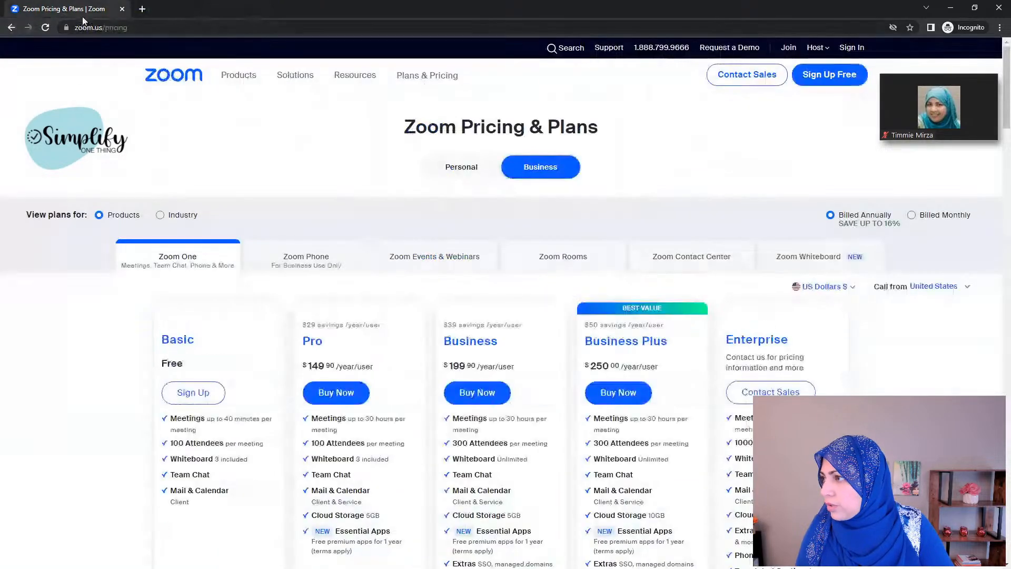
# Step: Load the zoom.us homepage and go to its Join Meeting page
pyautogui.click(156, 25)
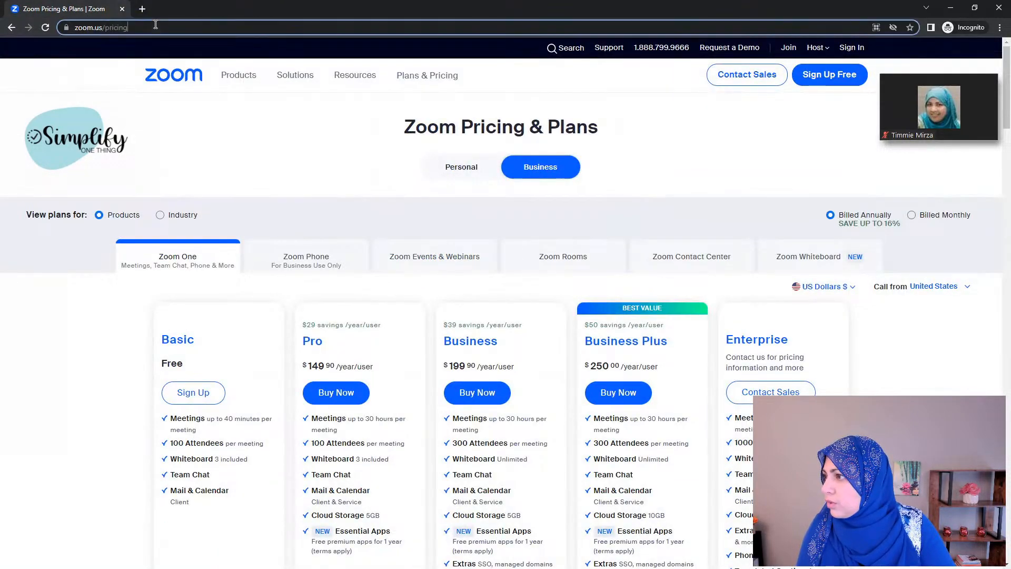
pyautogui.write('https://zoom.us/p')
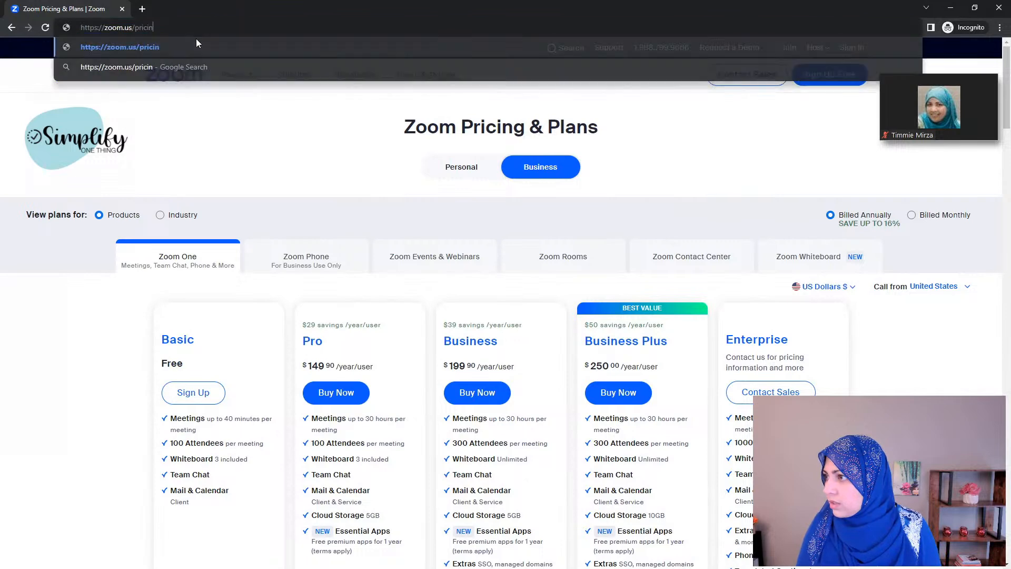
pyautogui.press('BackSpace')
pyautogui.press('BackSpace')
pyautogui.press('Return')
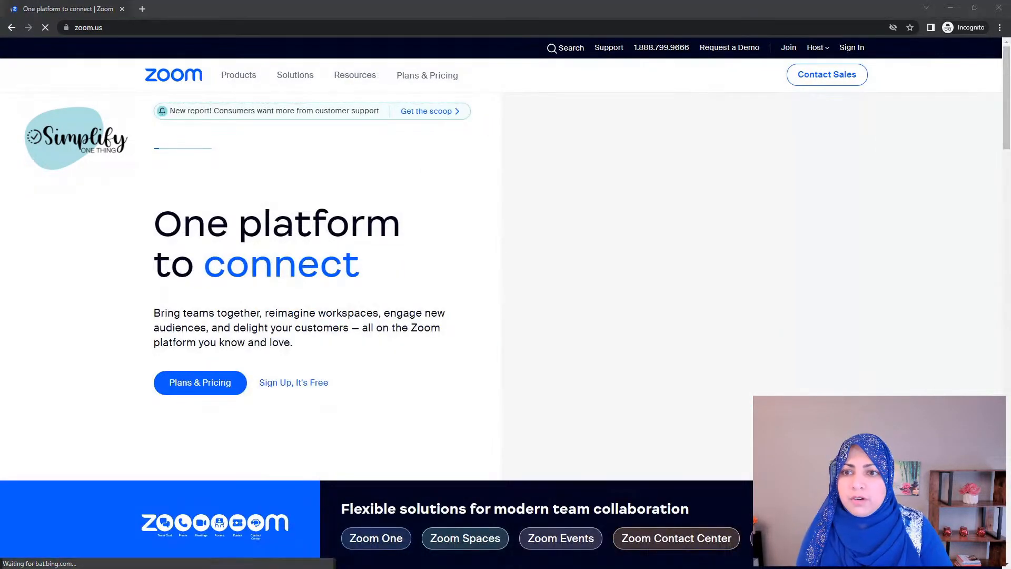
pyautogui.click(789, 49)
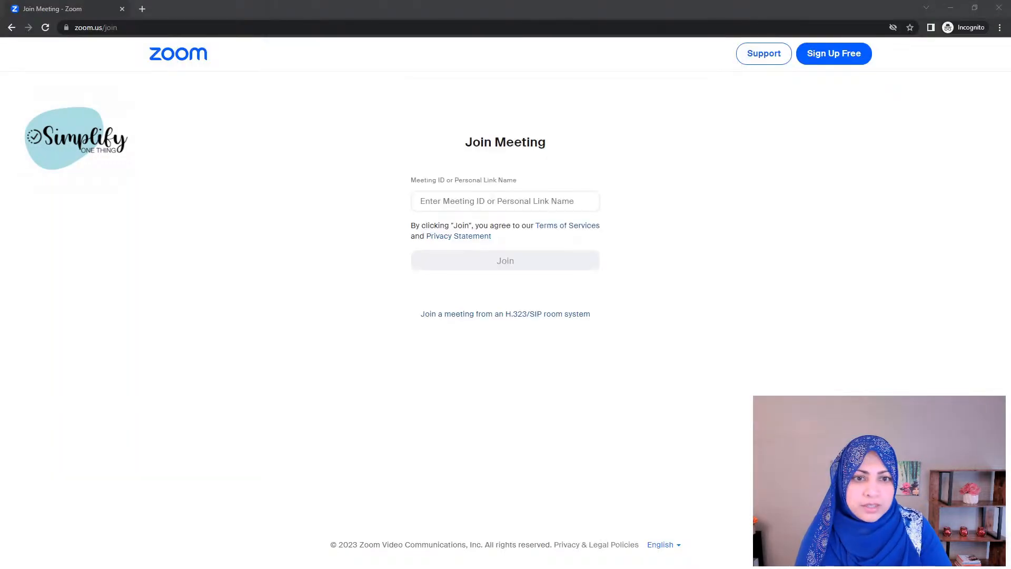
pyautogui.click(450, 202)
pyautogui.write('8')
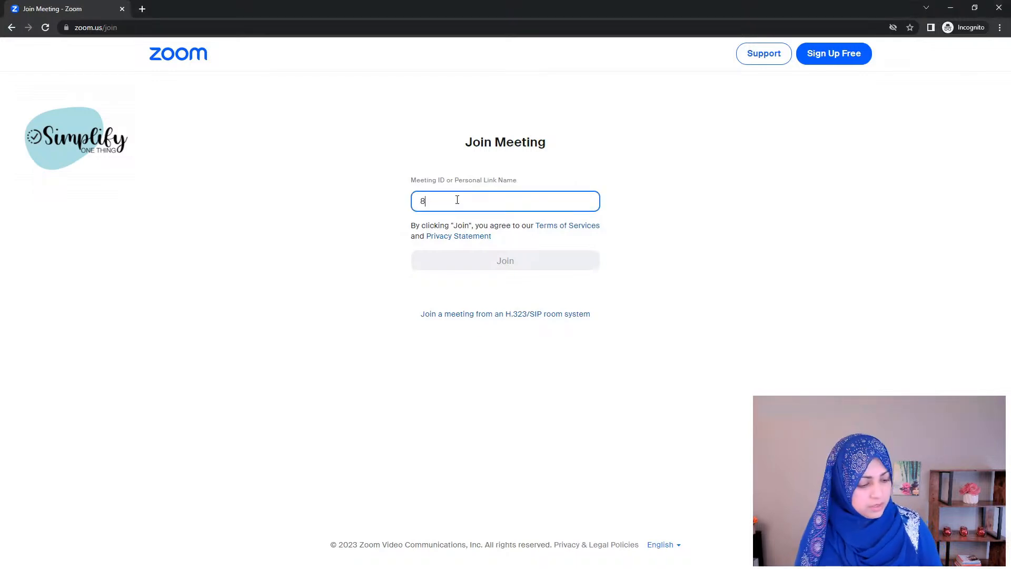
pyautogui.write('10 595 9')
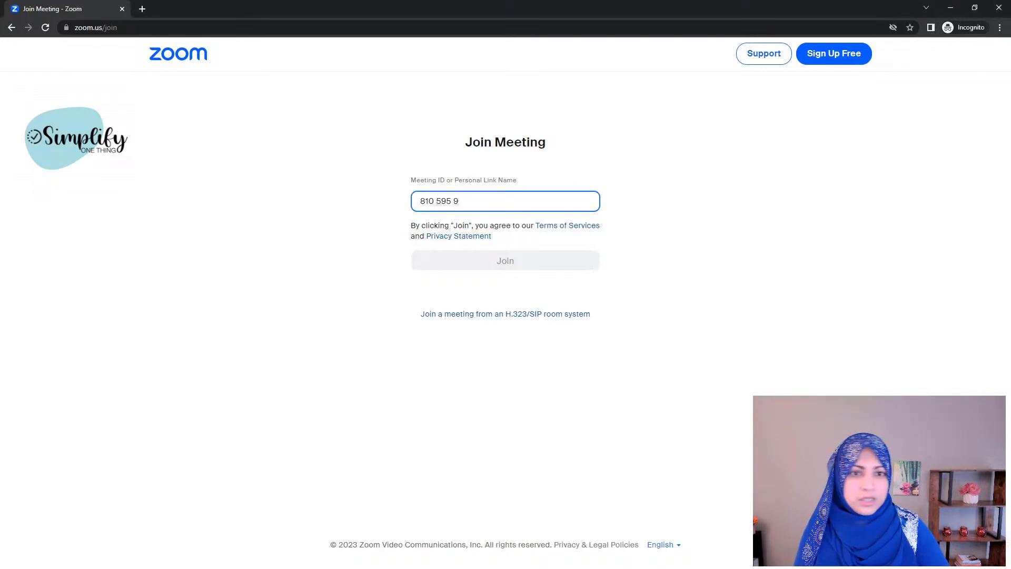
pyautogui.hotkey('alt', 'Tab')
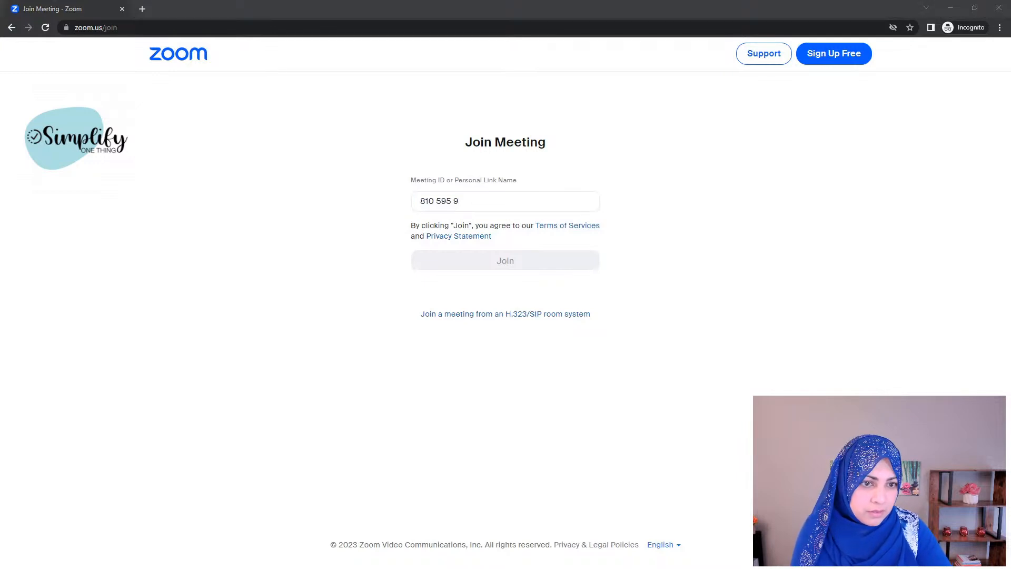
pyautogui.click(506, 201)
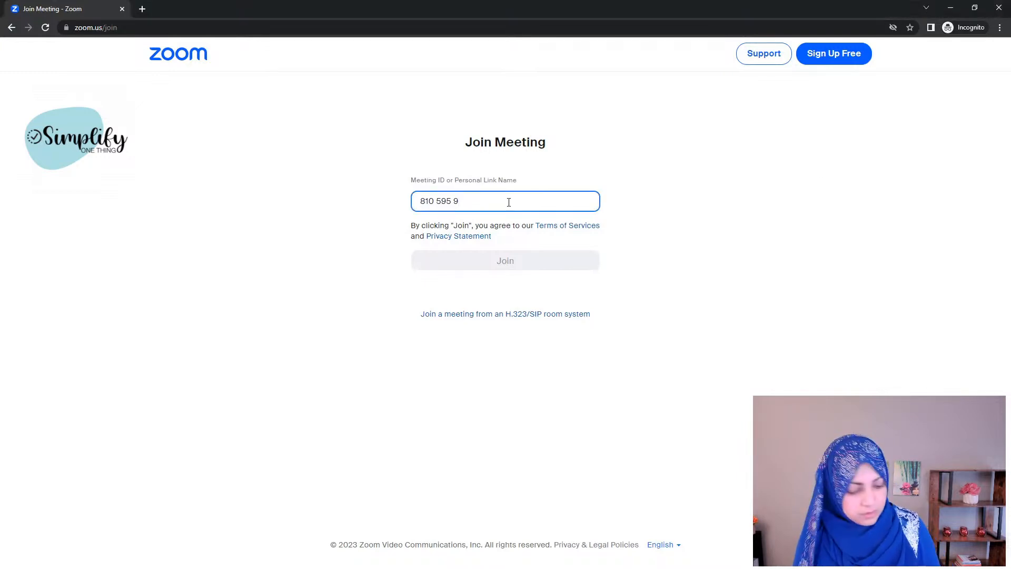
pyautogui.write('655')
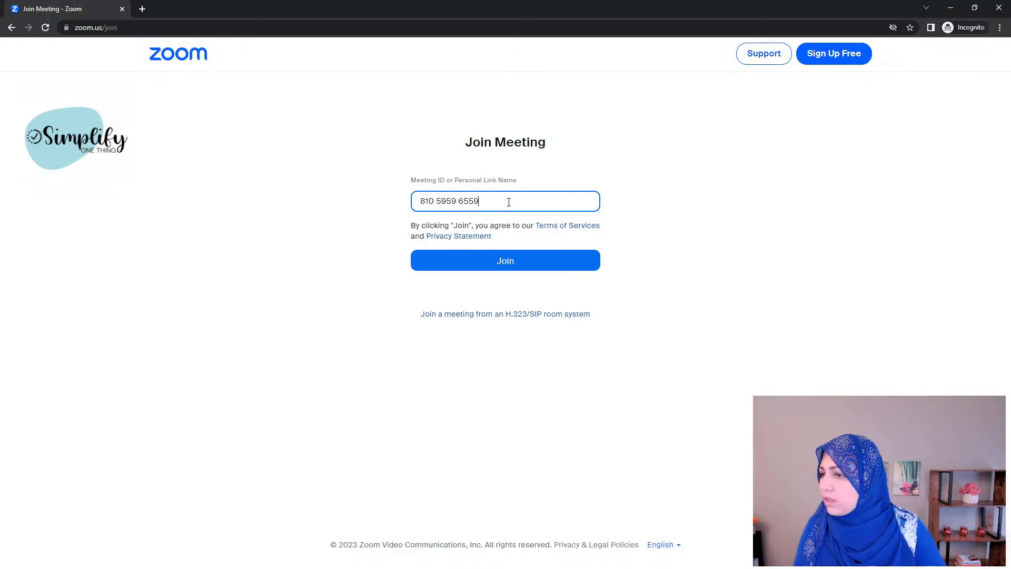
pyautogui.click(535, 267)
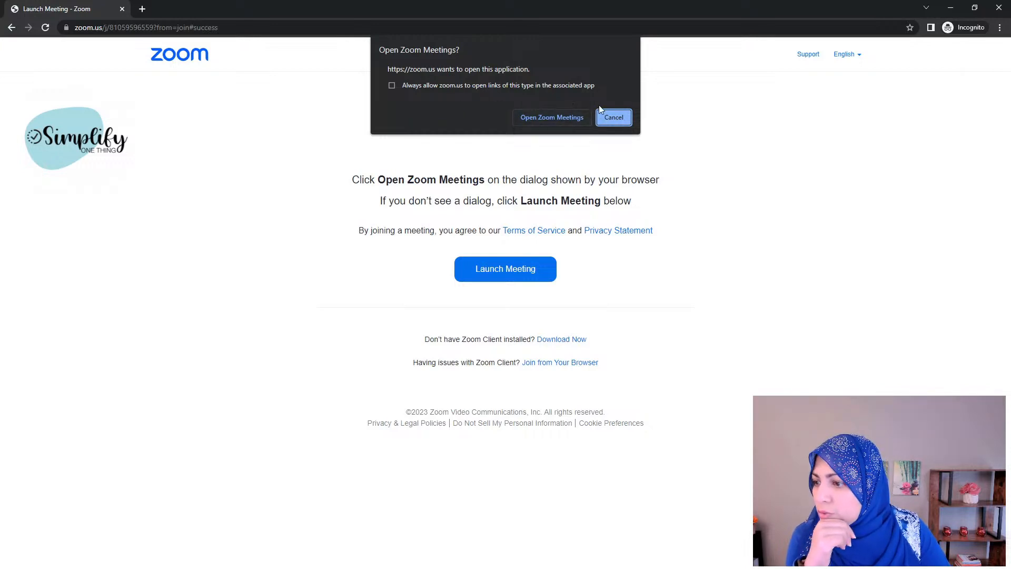
# Step: Decline the desktop app and join from the browser with the passcode and name Test User
pyautogui.click(614, 117)
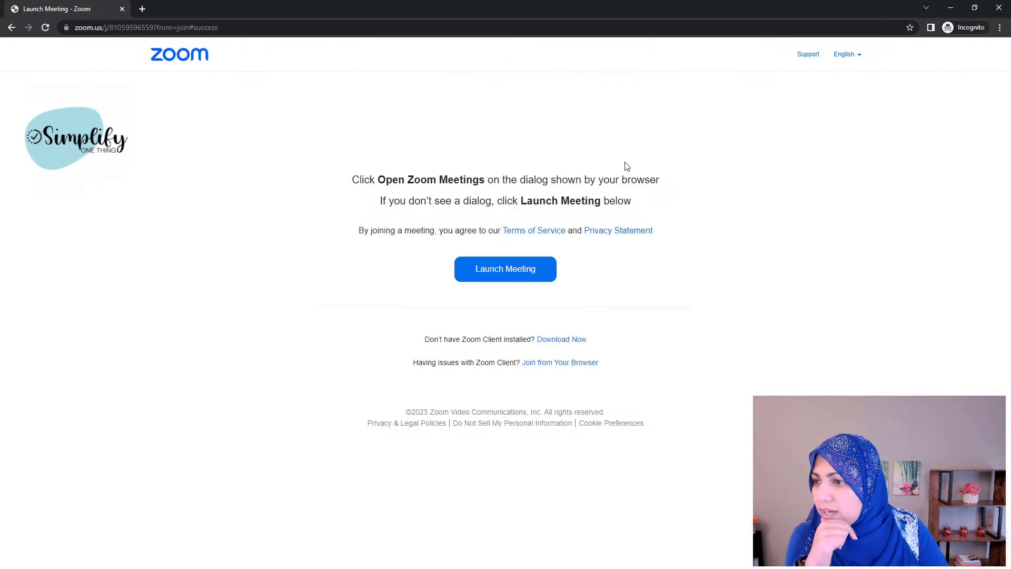
pyautogui.click(563, 364)
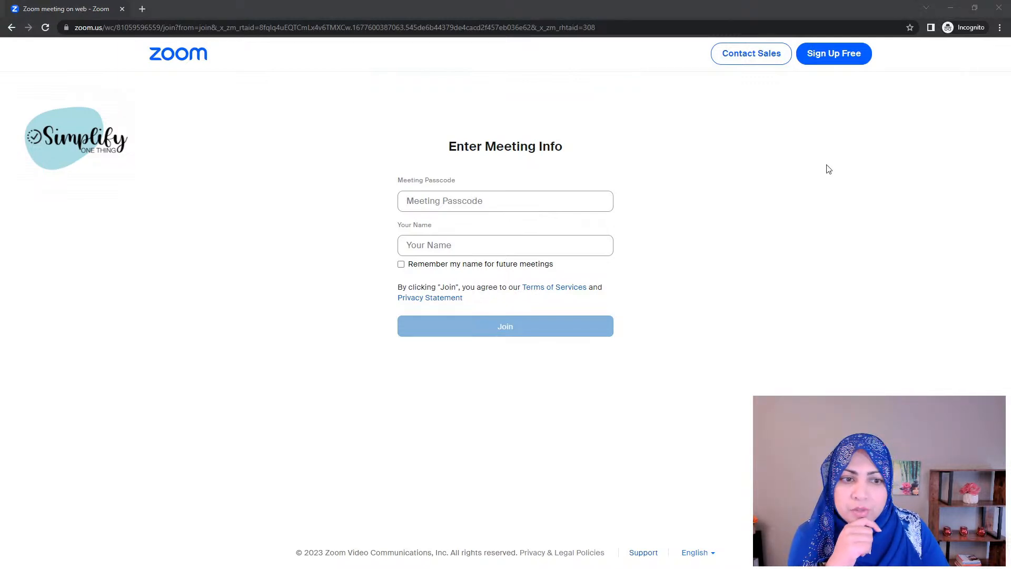
pyautogui.click(499, 202)
pyautogui.write('1')
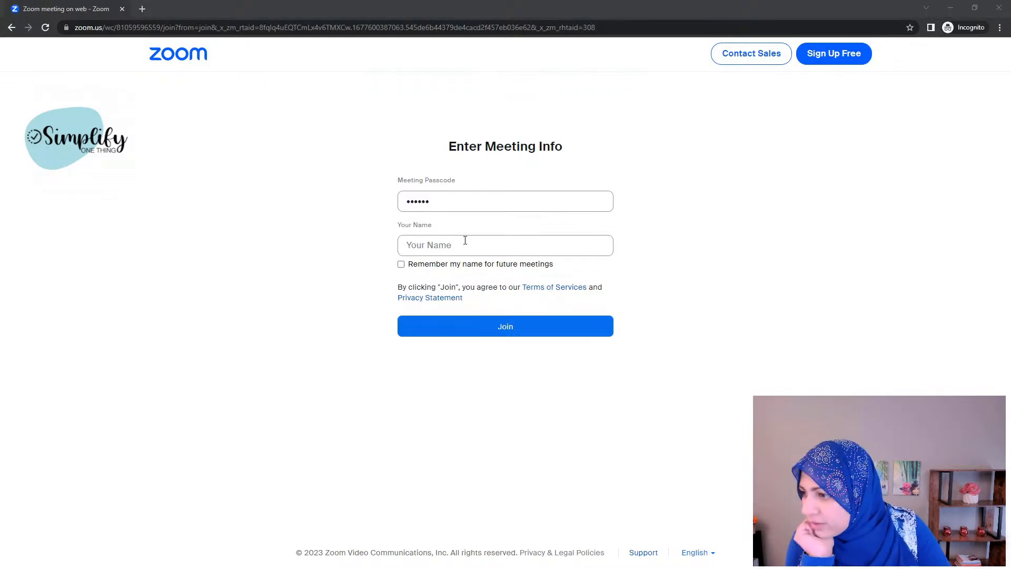
pyautogui.click(493, 240)
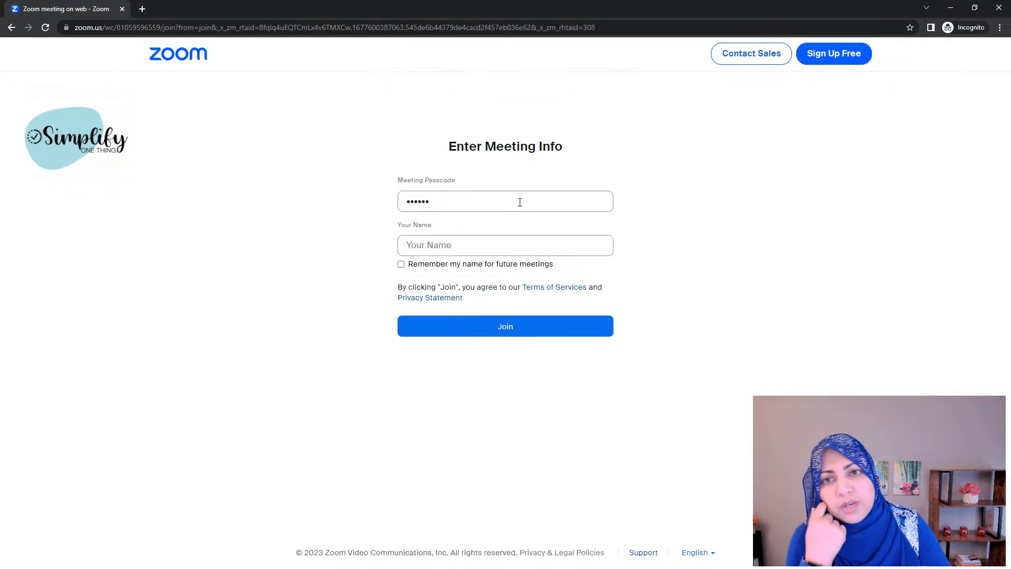
pyautogui.write('Tes')
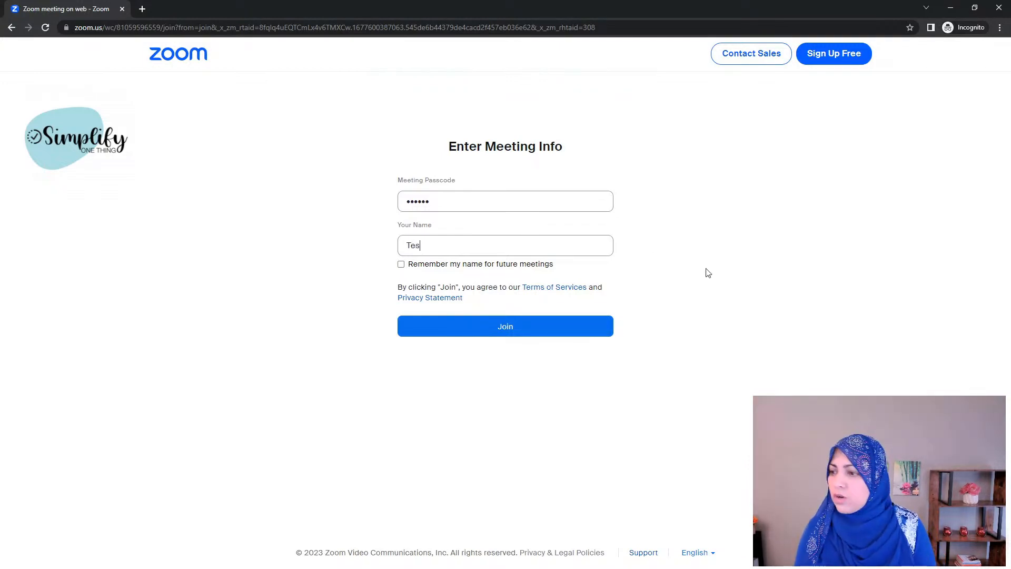
pyautogui.write('t User')
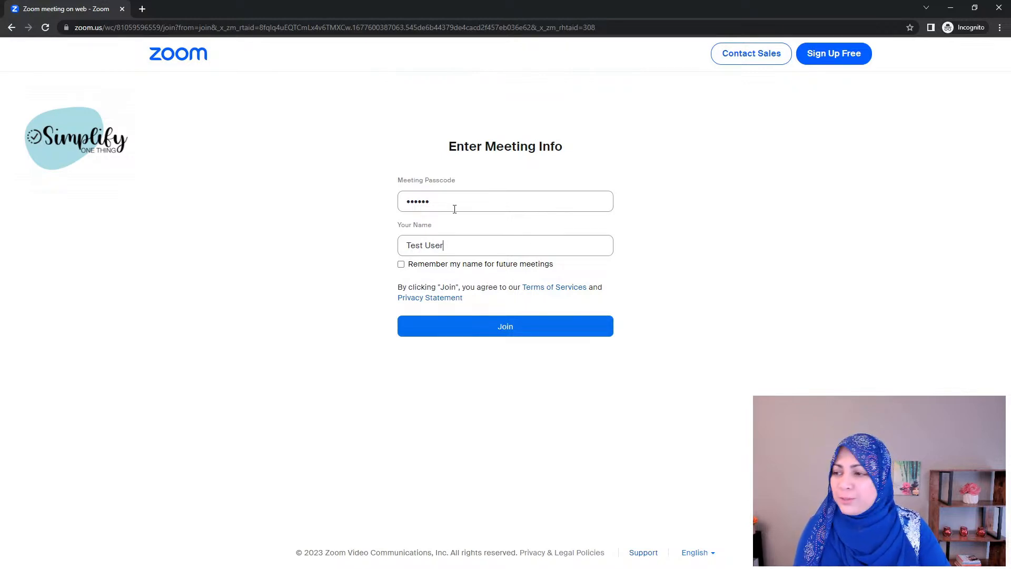
pyautogui.click(501, 333)
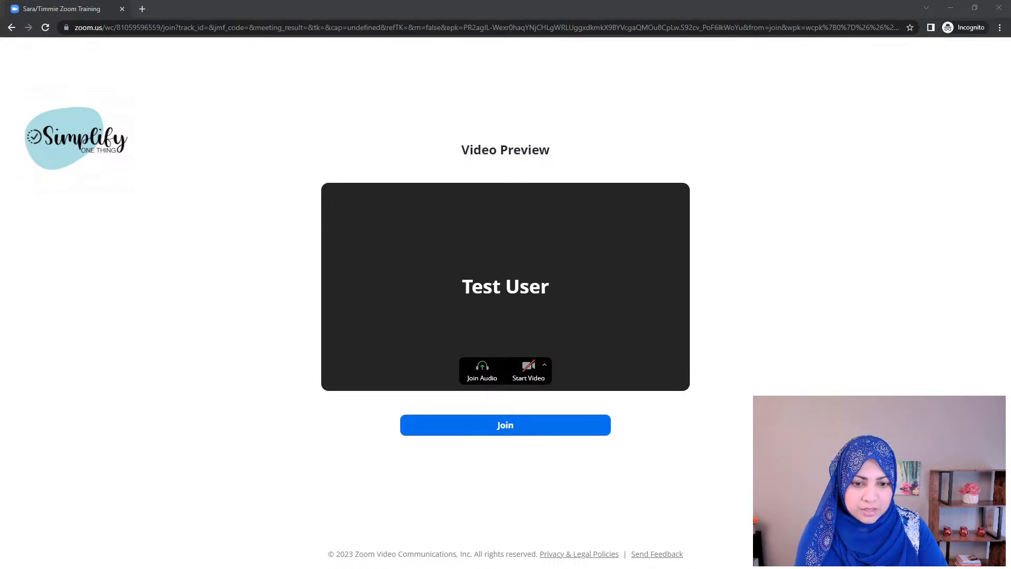
# Step: Join from the video preview into the waiting room, arranging the guest and host windows side by side
pyautogui.doubleClick(551, 5)
pyautogui.moveTo(555, 17); pyautogui.dragTo(554, 15)
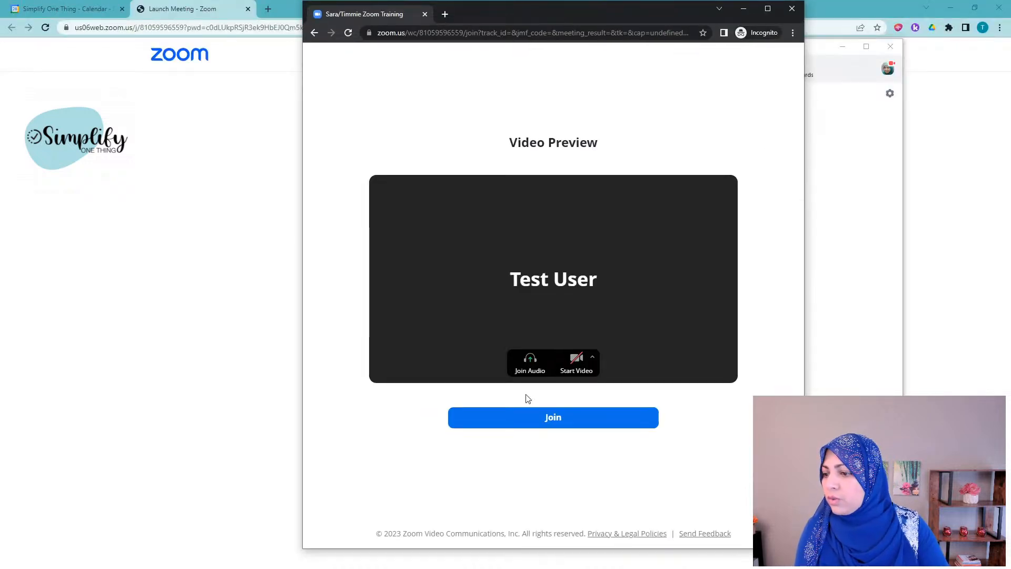
pyautogui.click(533, 420)
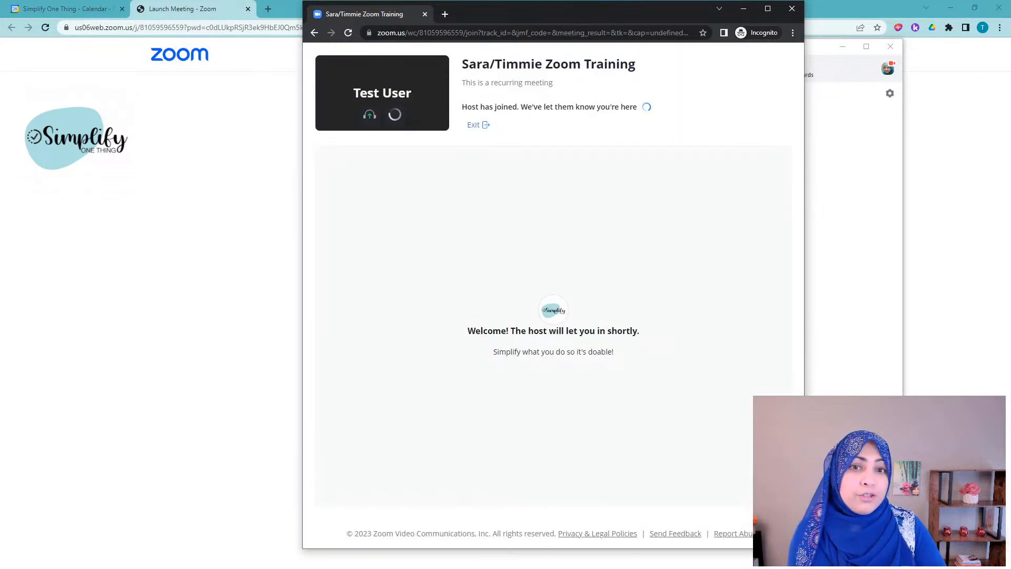
pyautogui.moveTo(594, 11); pyautogui.dragTo(606, 16)
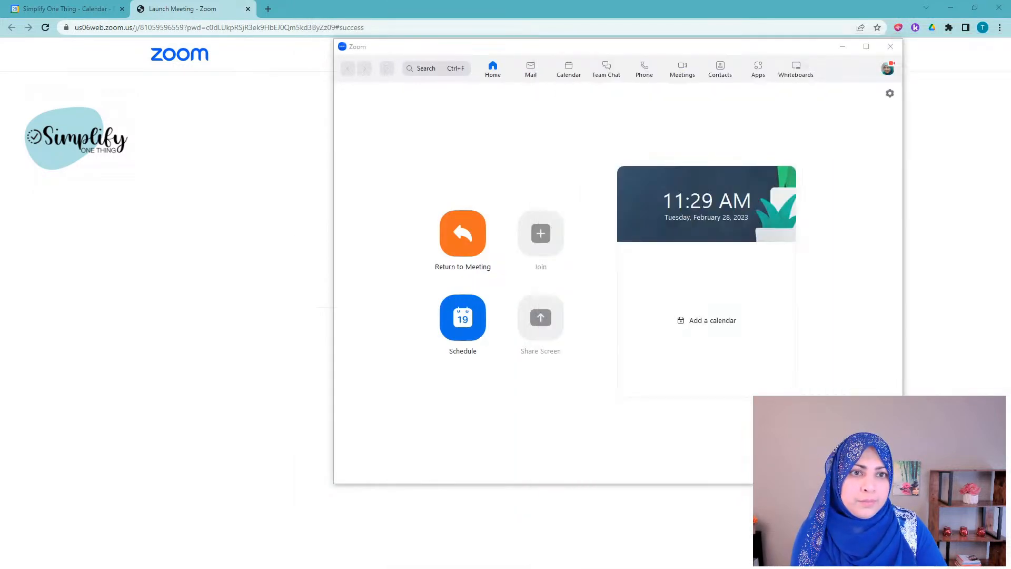
pyautogui.moveTo(894, 121); pyautogui.dragTo(565, 97)
# Step: Open the host's Participants list, exit full screen and maximize, showing Test User in the Waiting Room
pyautogui.doubleClick(566, 98)
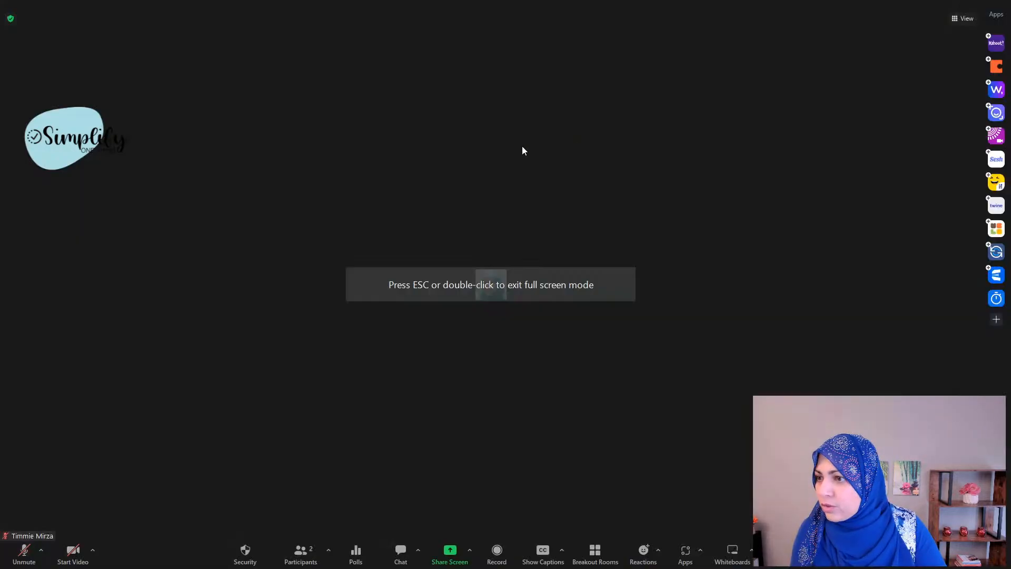
pyautogui.click(302, 553)
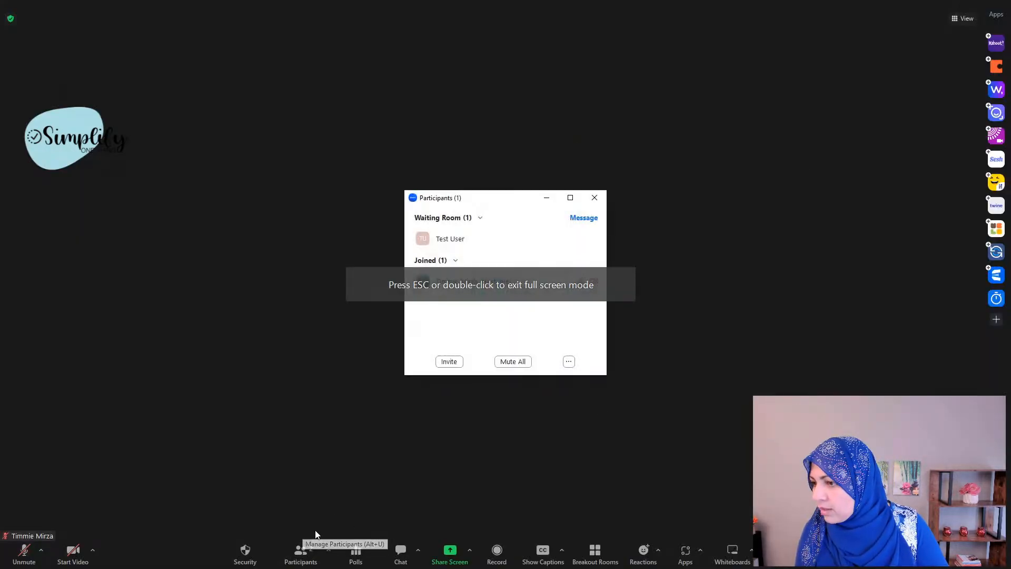
pyautogui.click(957, 22)
pyautogui.click(898, 115)
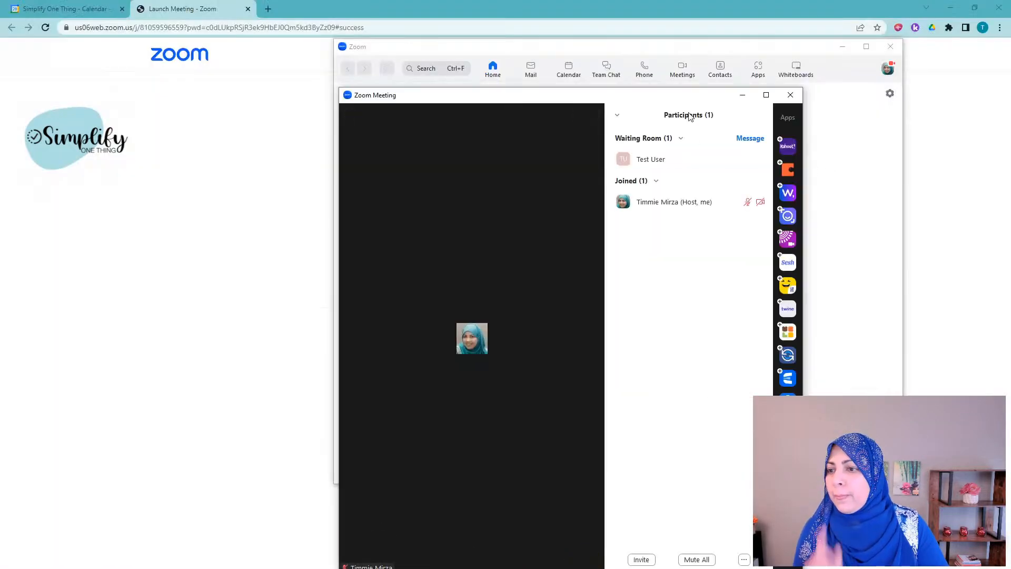
pyautogui.click(766, 96)
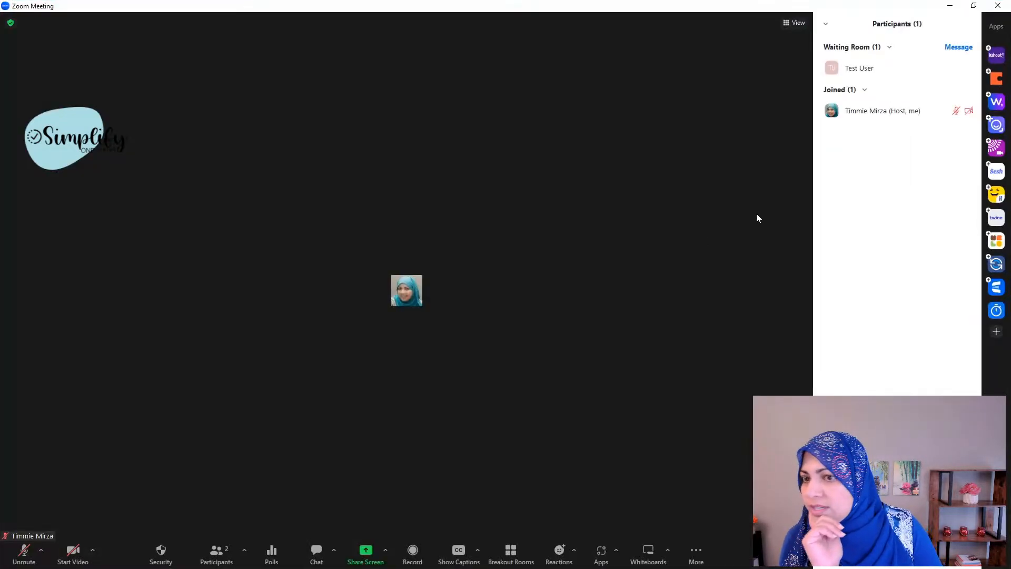
pyautogui.moveTo(877, 63)
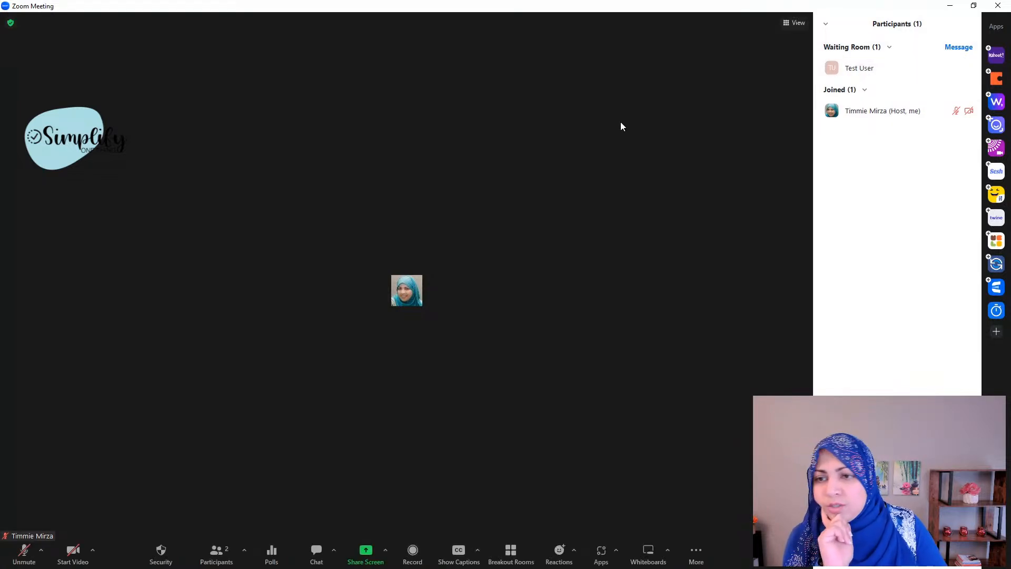
pyautogui.moveTo(934, 74)
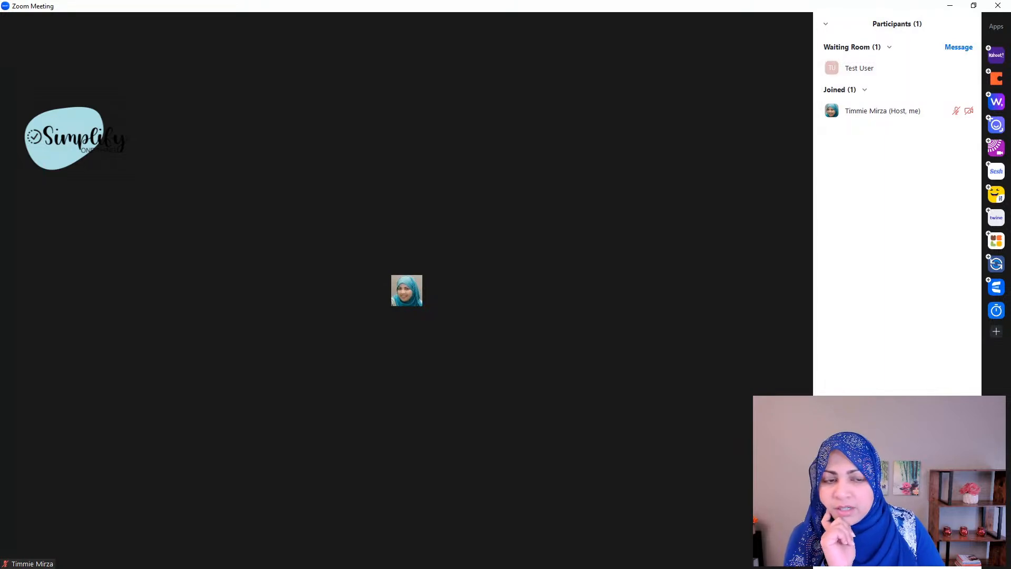
pyautogui.click(931, 72)
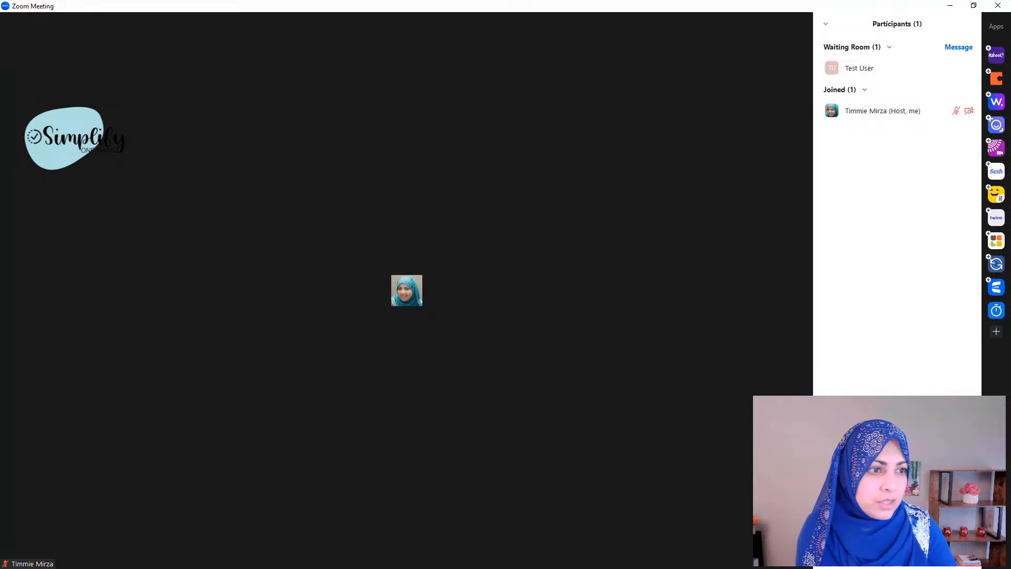